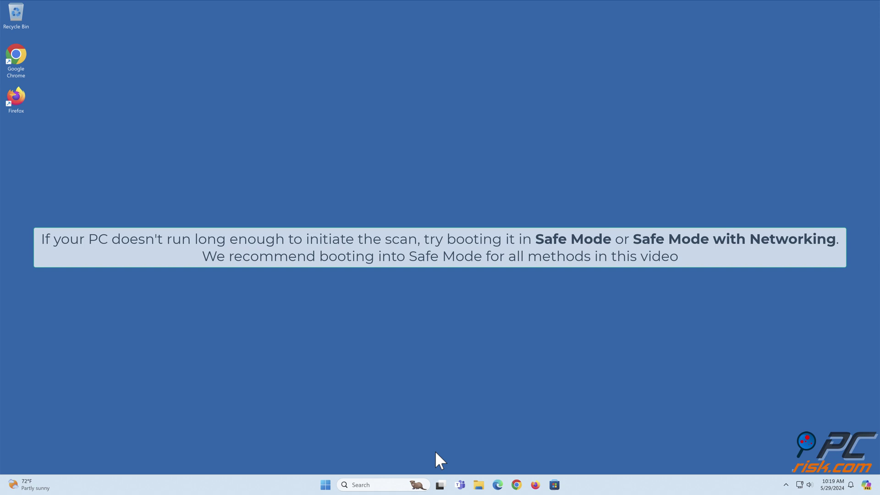
Shift+Restart into Recovery and go to Troubleshoot > Advanced options > Startup Settings to restart into Safe Mode.
click(326, 485)
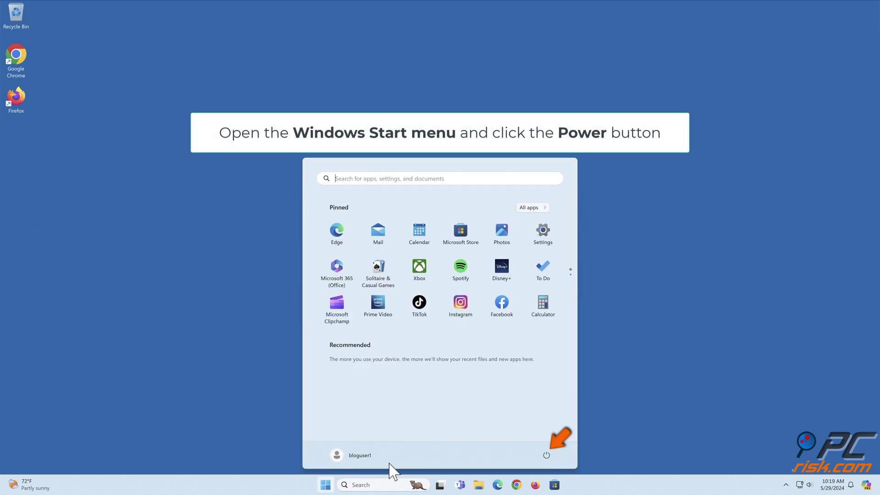
click(546, 455)
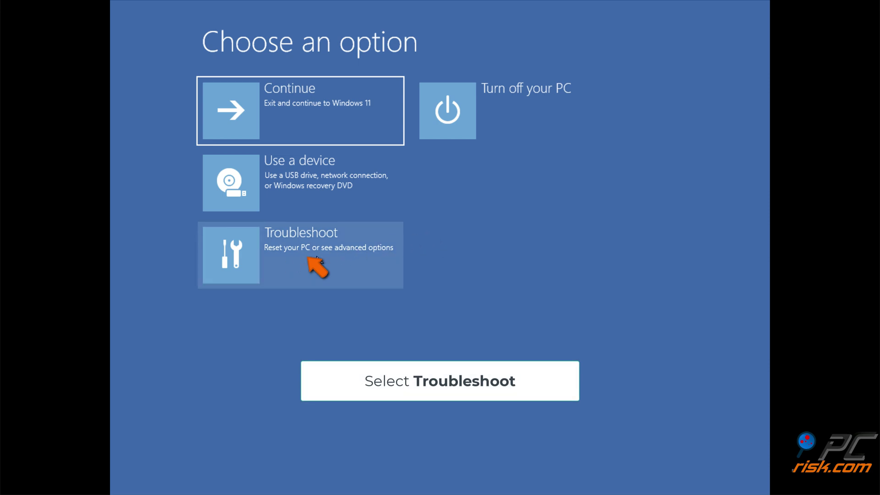
click(316, 256)
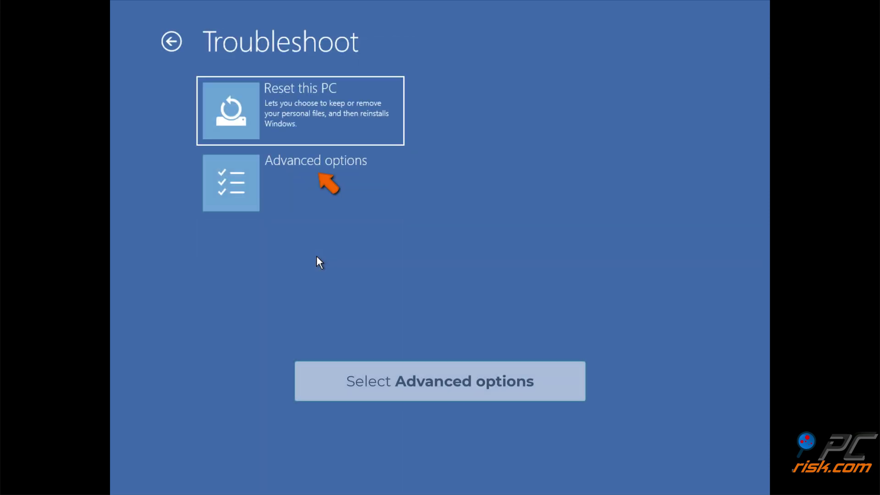
click(310, 184)
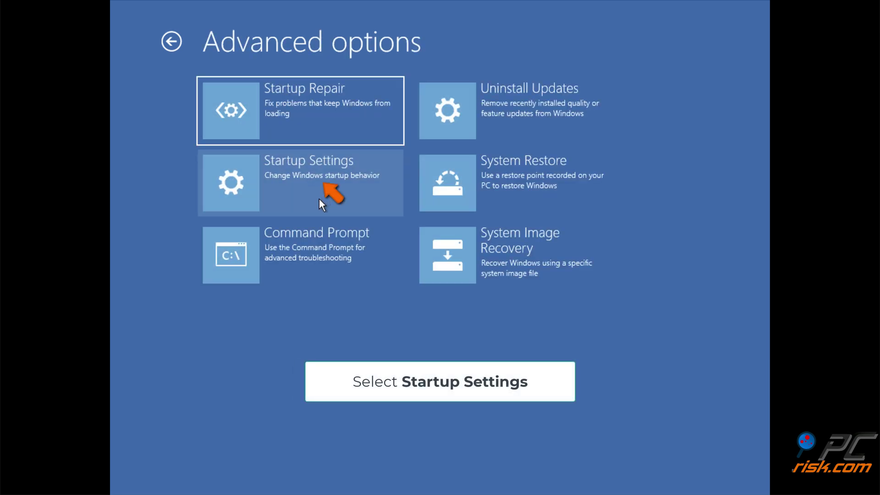
click(320, 200)
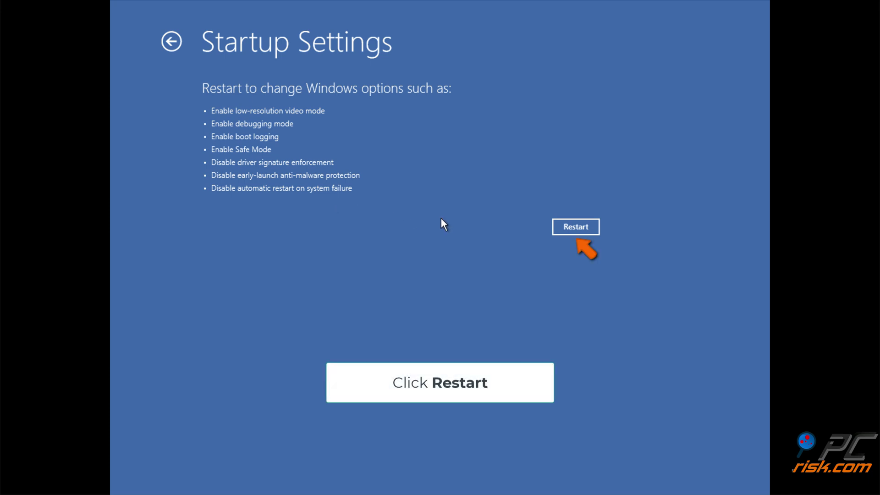
click(574, 231)
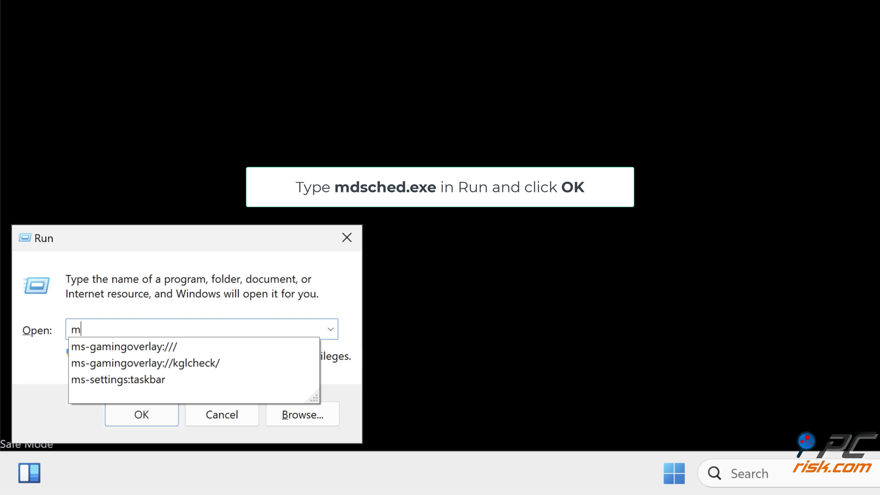
Launch mdsched.exe and choose Restart now and check for problems.
text(dsched.exe)
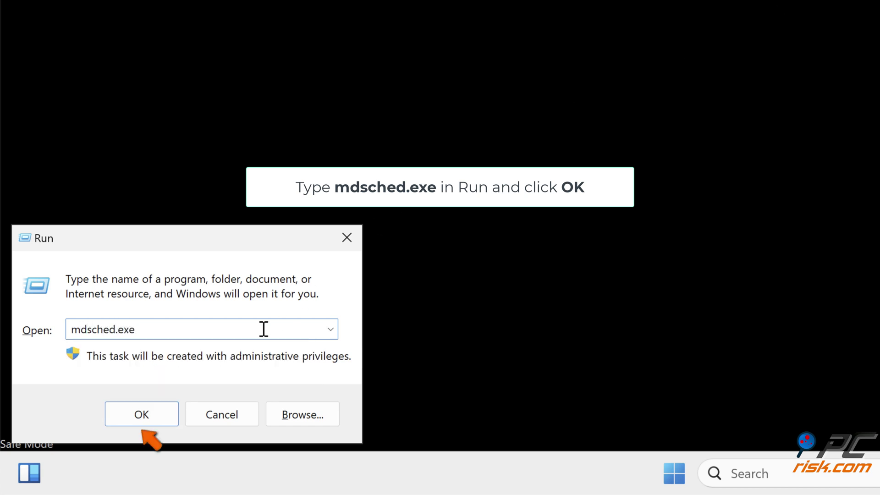
click(140, 420)
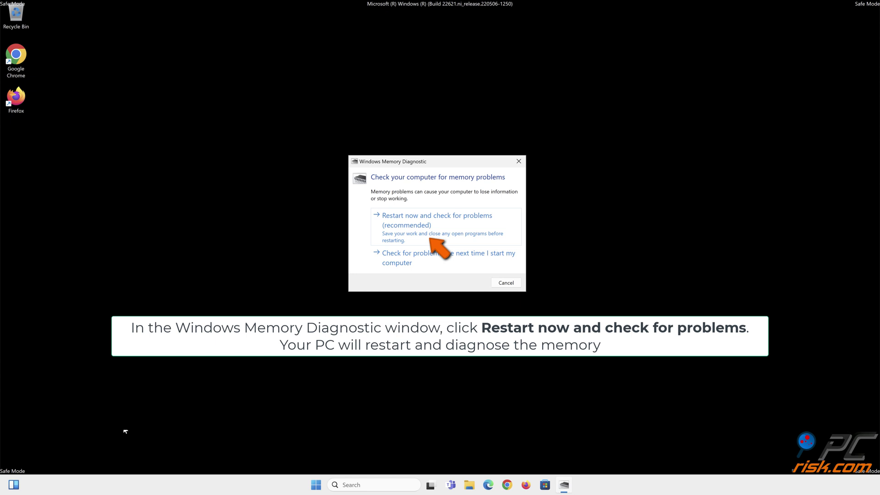
click(413, 232)
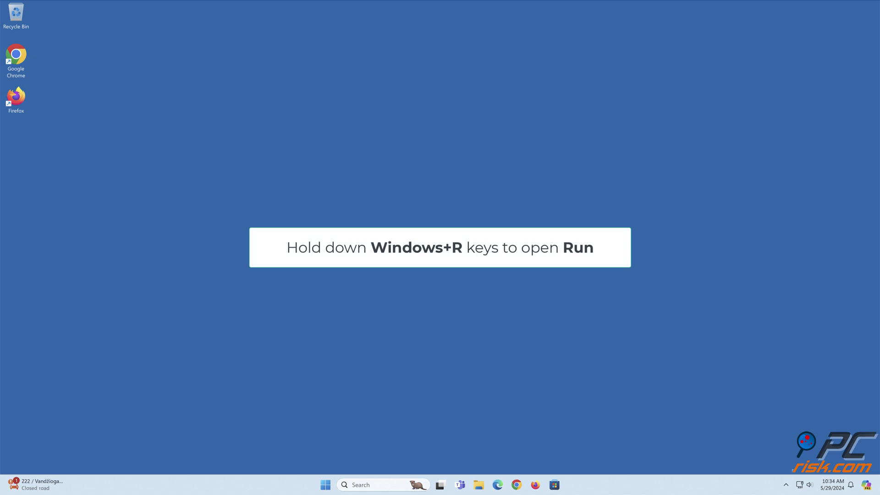
Open Event Viewer with eventvwr and show the Windows Logs > System log.
key(super+r)
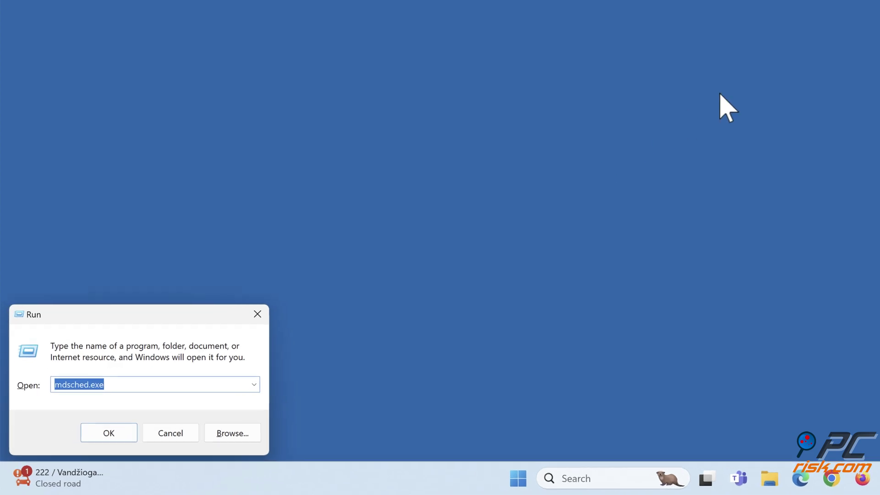
text(e)
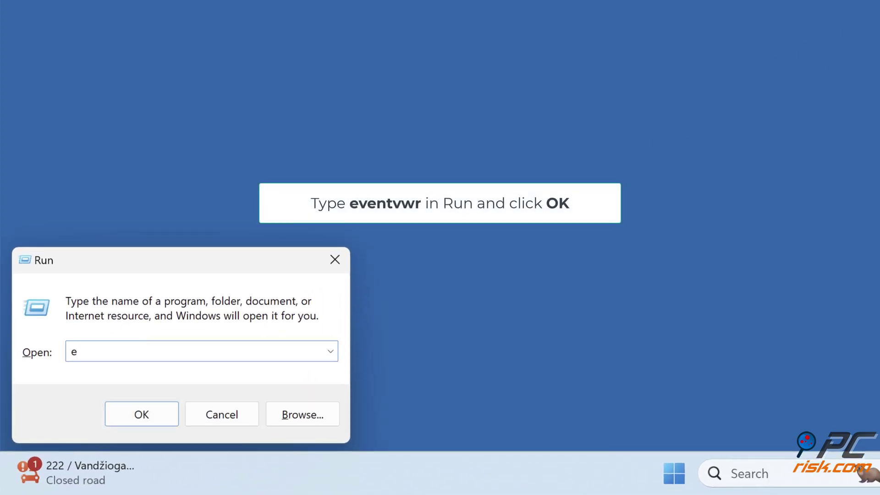
text(ventvwr)
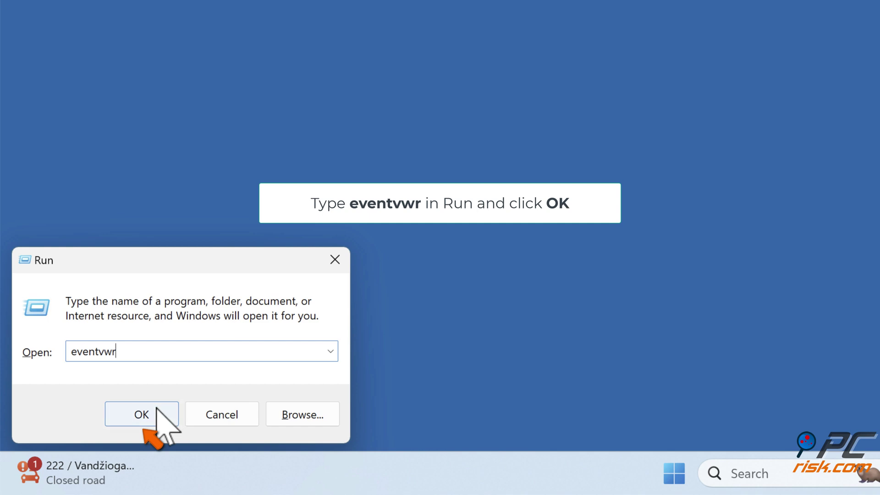
click(143, 418)
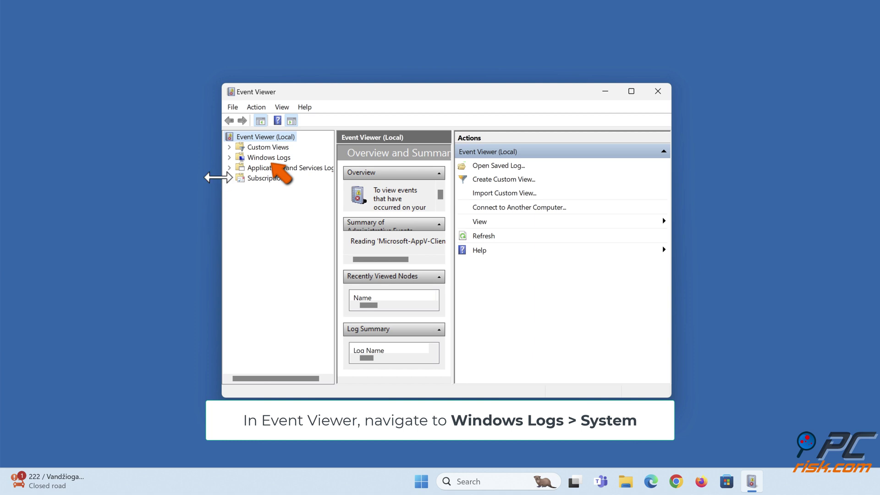
click(229, 157)
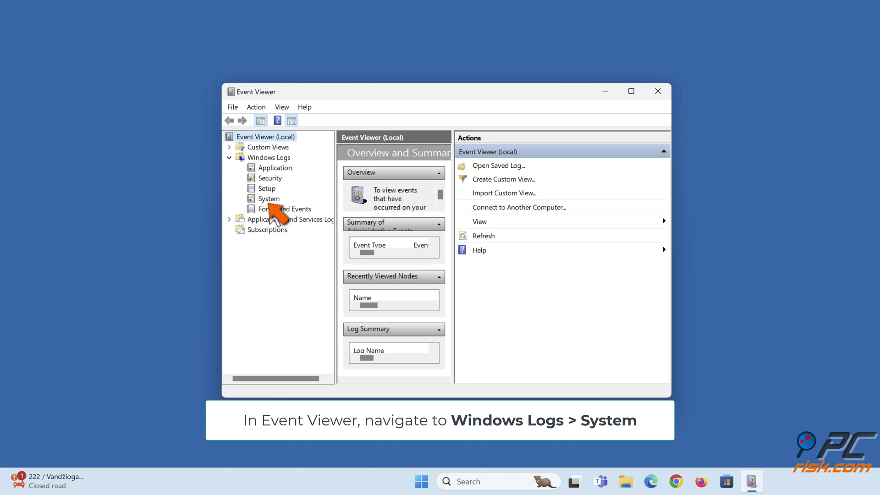
click(269, 203)
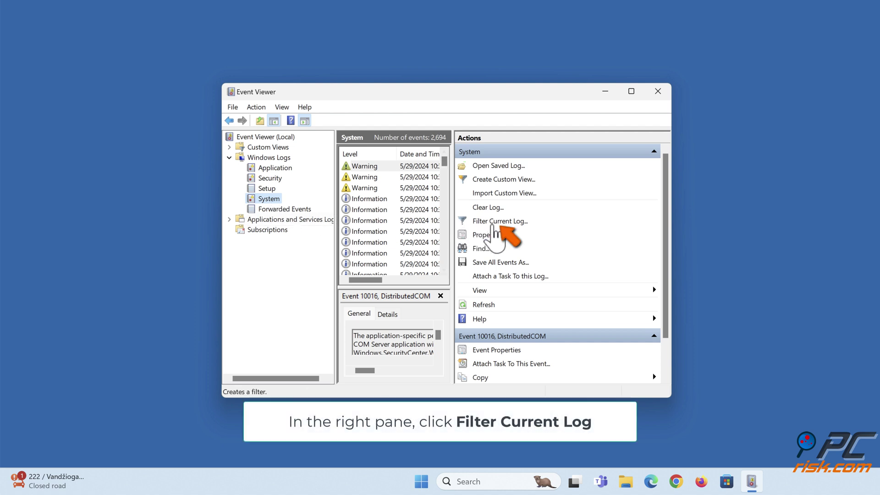
Filter the System log to the MemoryDiagnostics-Results event source.
click(497, 222)
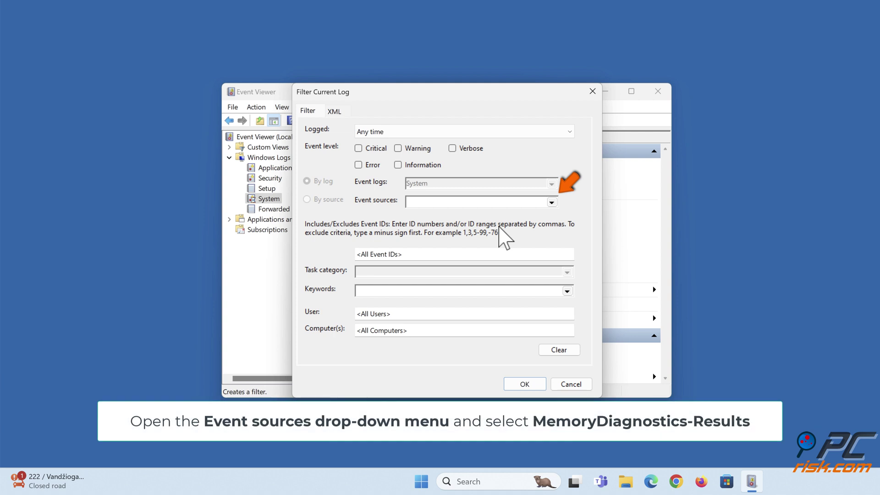
click(551, 202)
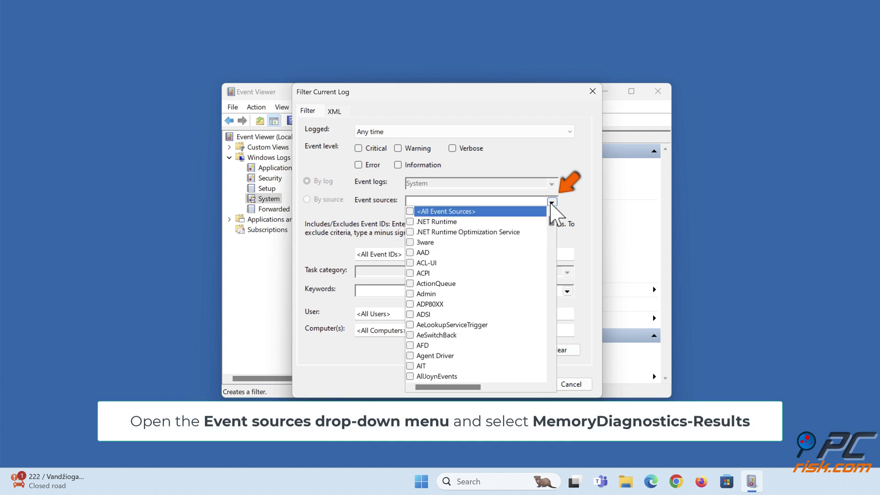
scroll(519, 239, down, 20)
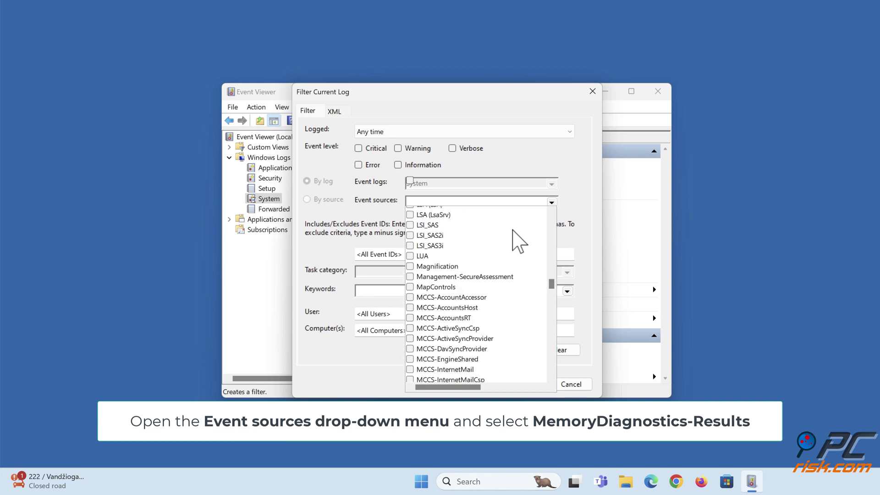
scroll(513, 231, down, 10)
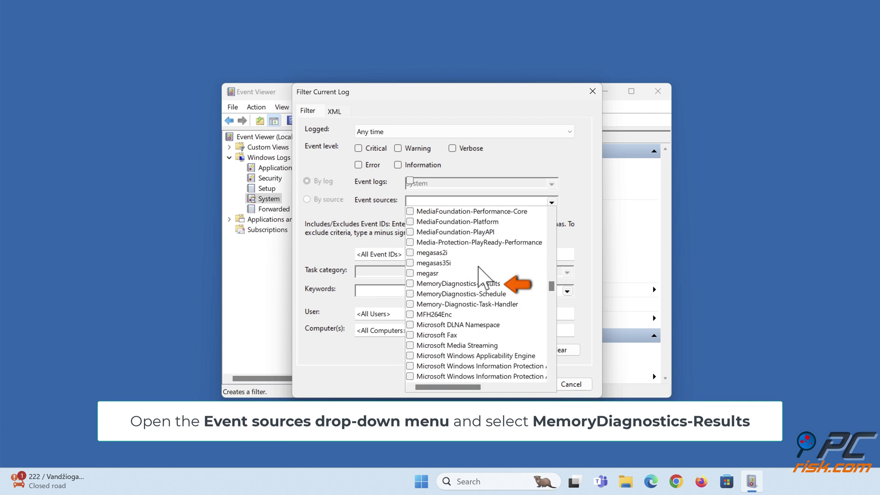
click(464, 287)
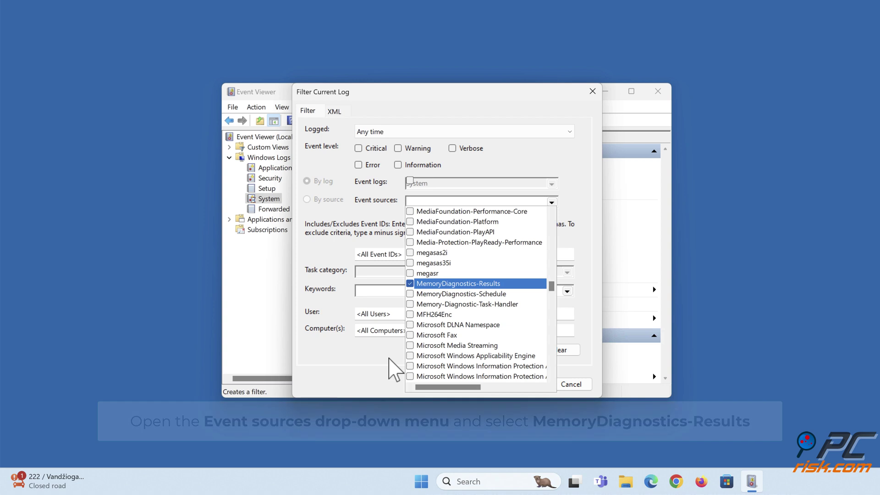
click(389, 358)
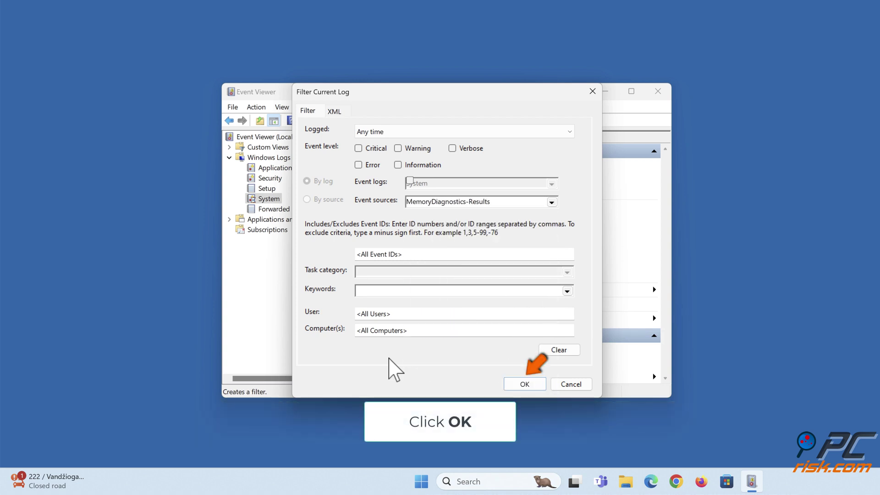
click(525, 384)
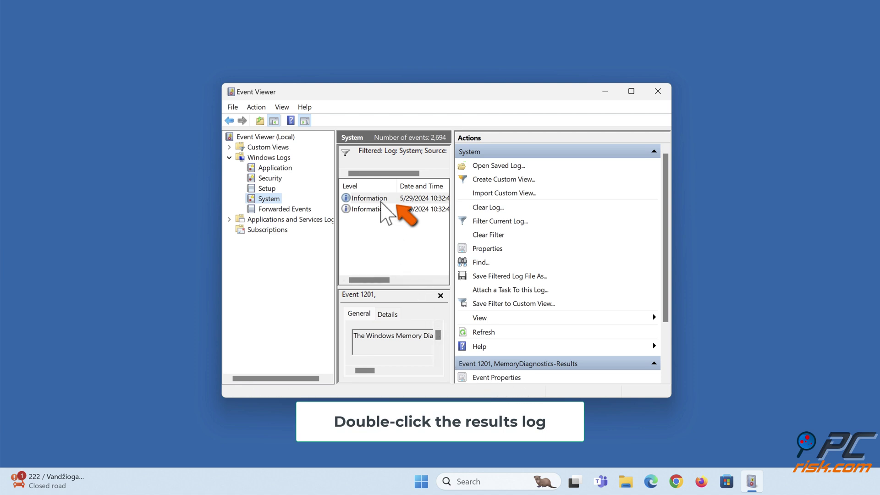
Read the memory diagnostic result event, then close it and Event Viewer.
double_click(381, 199)
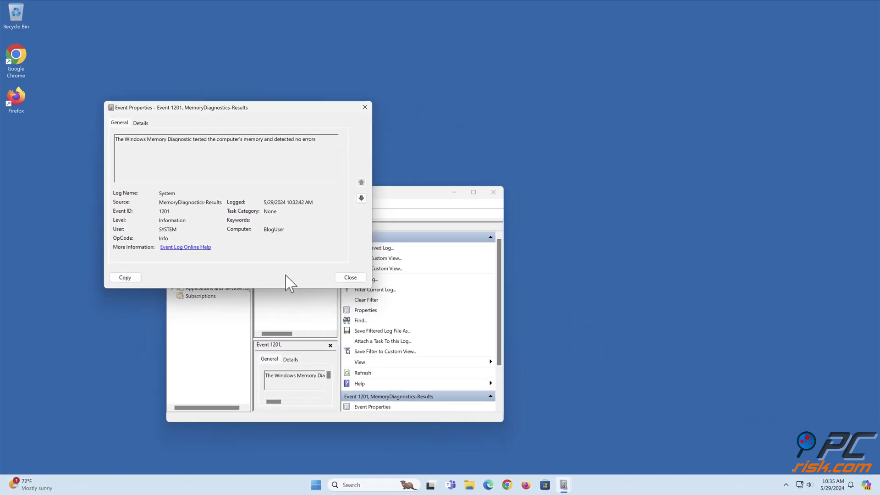
click(350, 277)
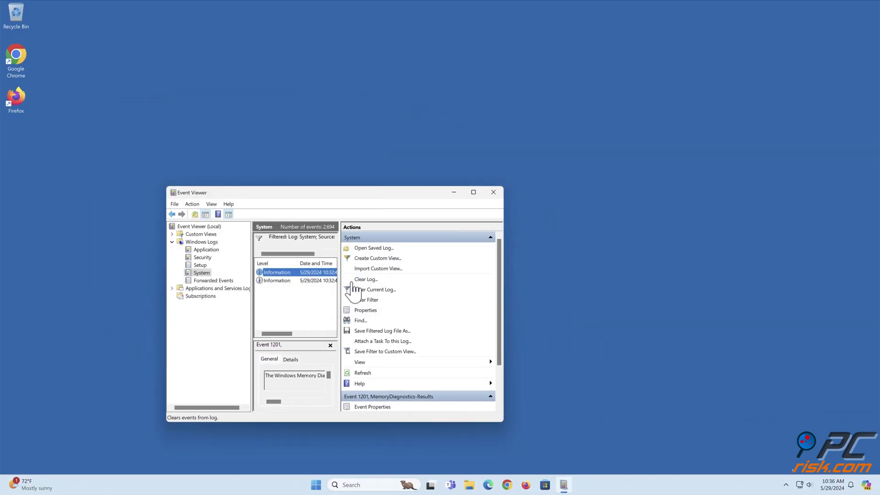
click(493, 192)
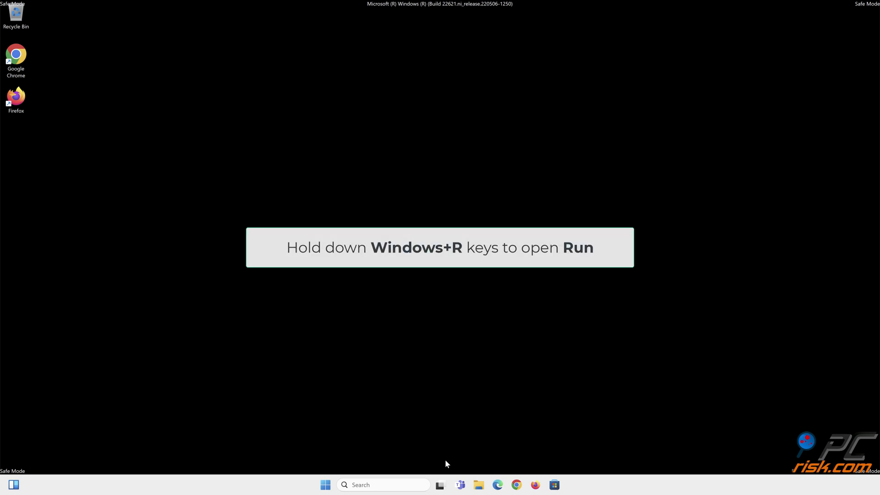
Start Driver Verifier Manager by running verifier in an administrator PowerShell.
key(super+r)
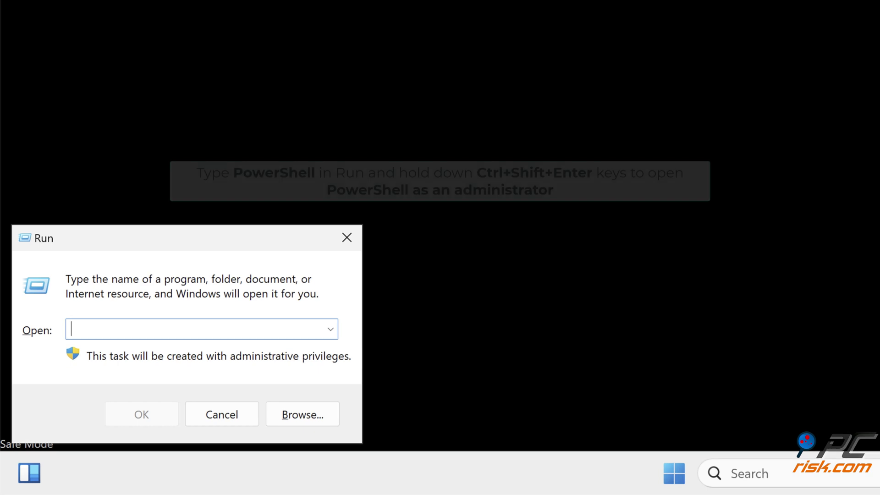
text(powershell)
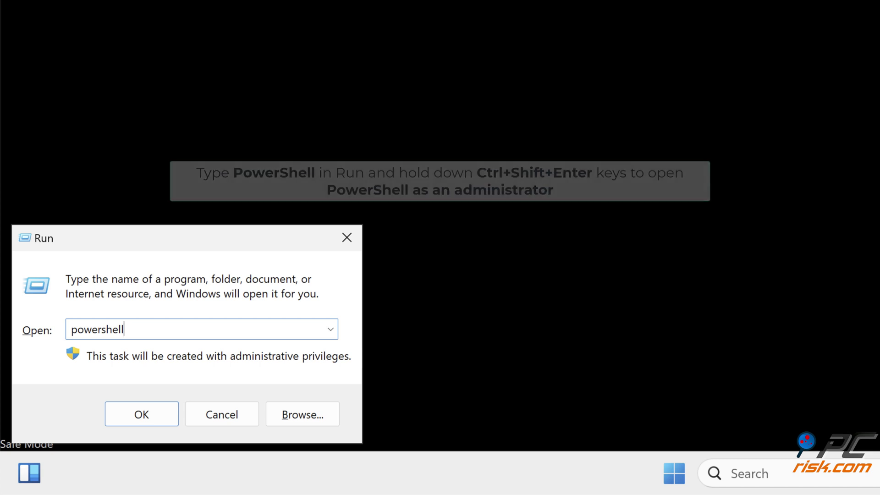
key(ctrl+shift+Return)
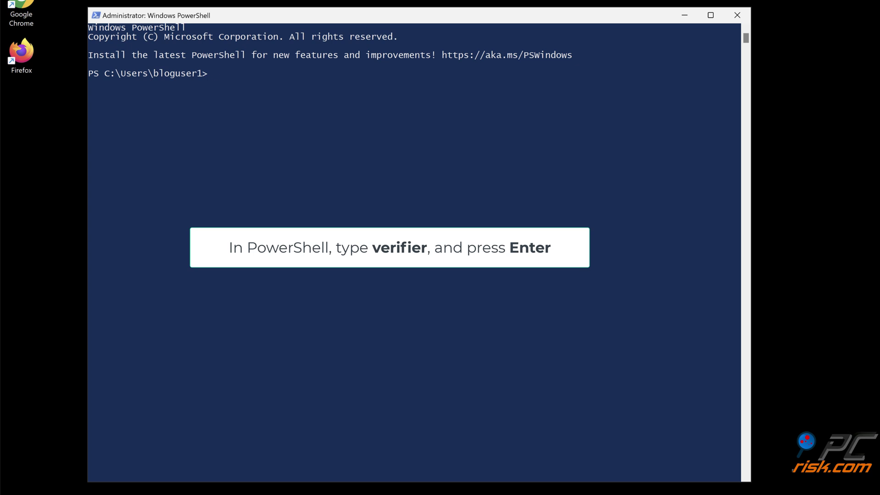
text(verifier)
key(Return)
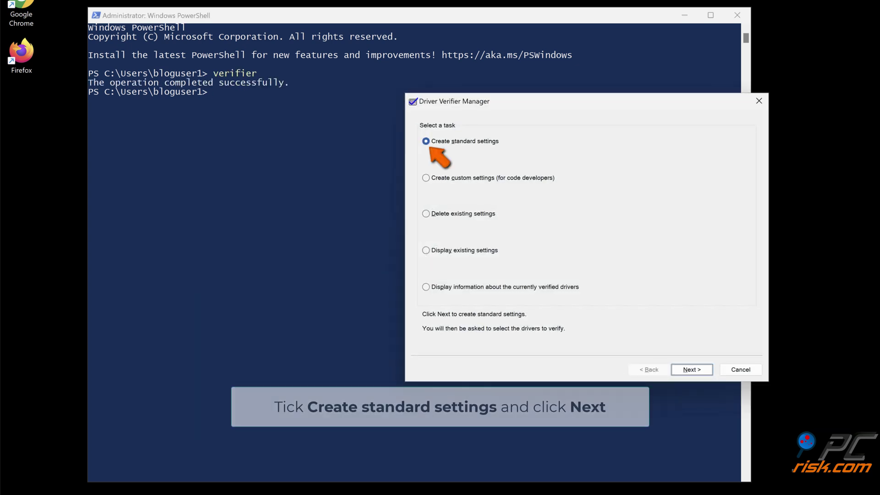
Use standard settings to verify all drivers installed on this computer, then confirm.
click(691, 369)
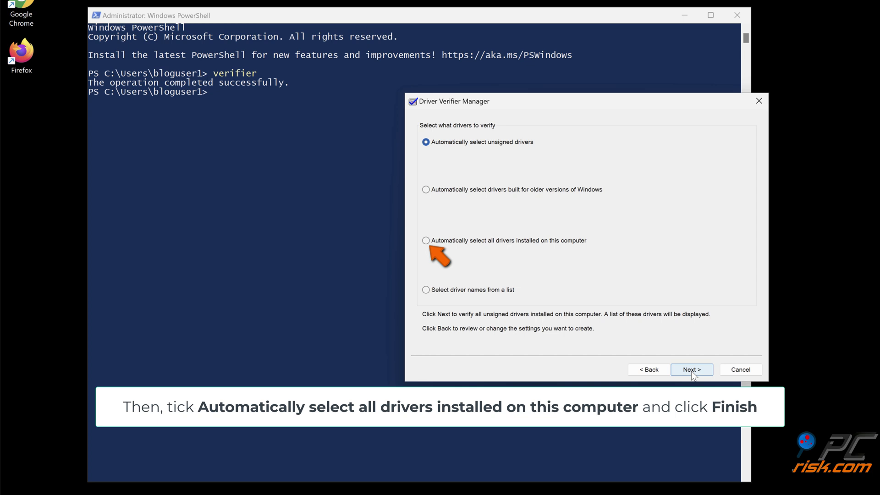
click(426, 241)
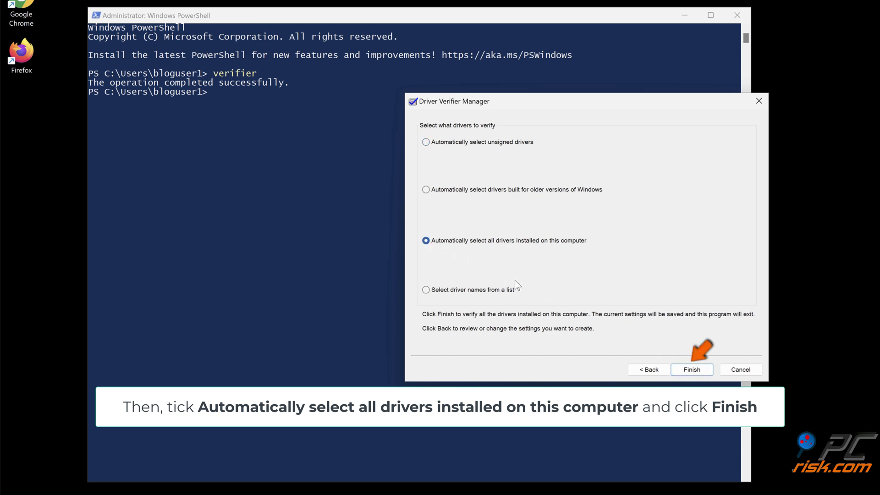
click(693, 374)
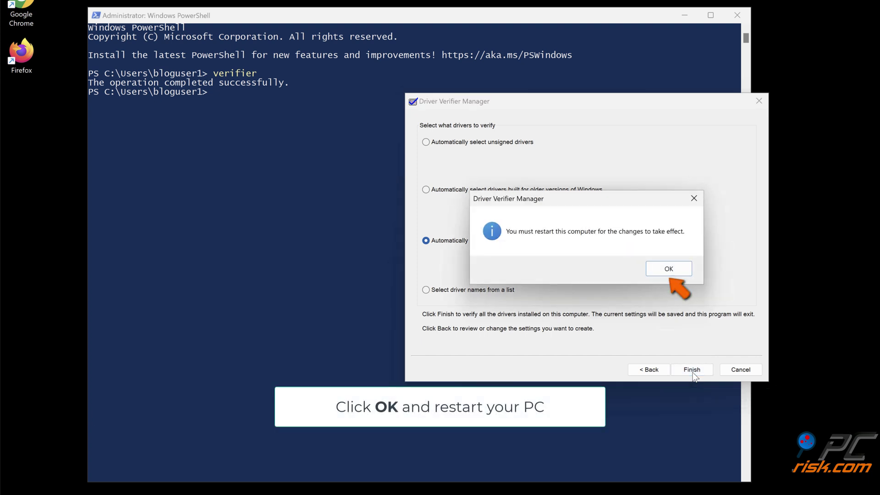
click(669, 269)
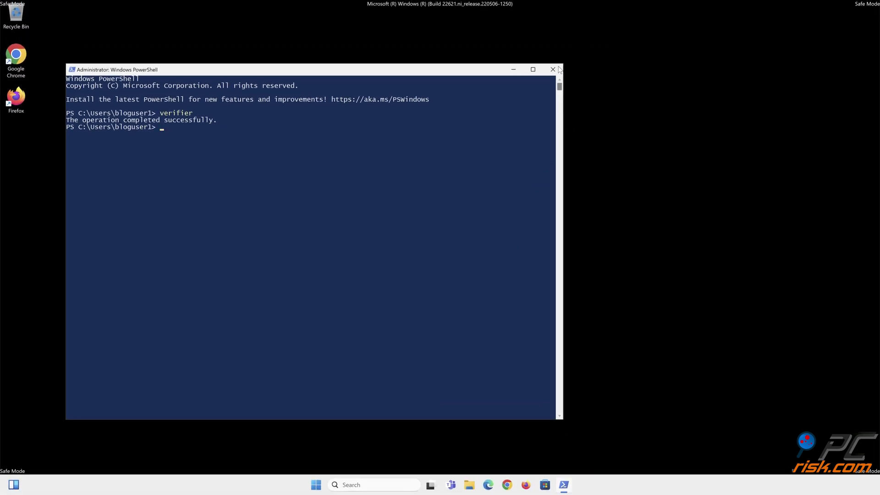
Close PowerShell and restart the PC from the Start menu power options.
click(549, 70)
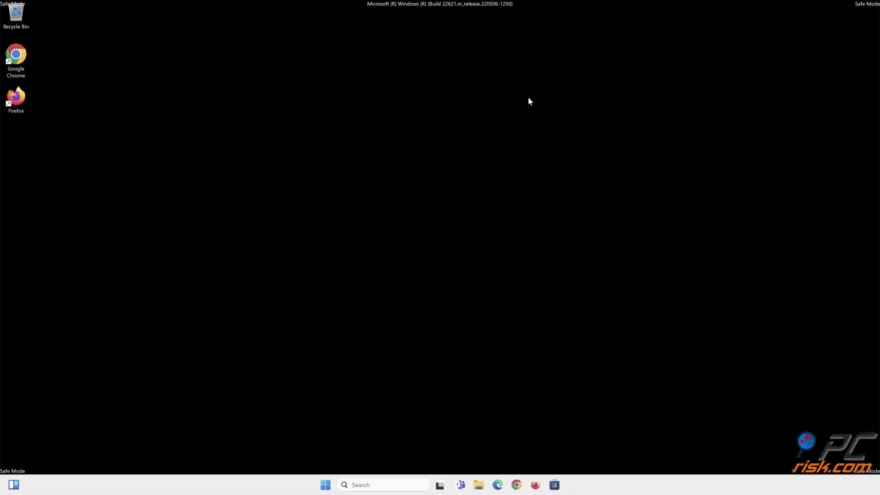
click(325, 485)
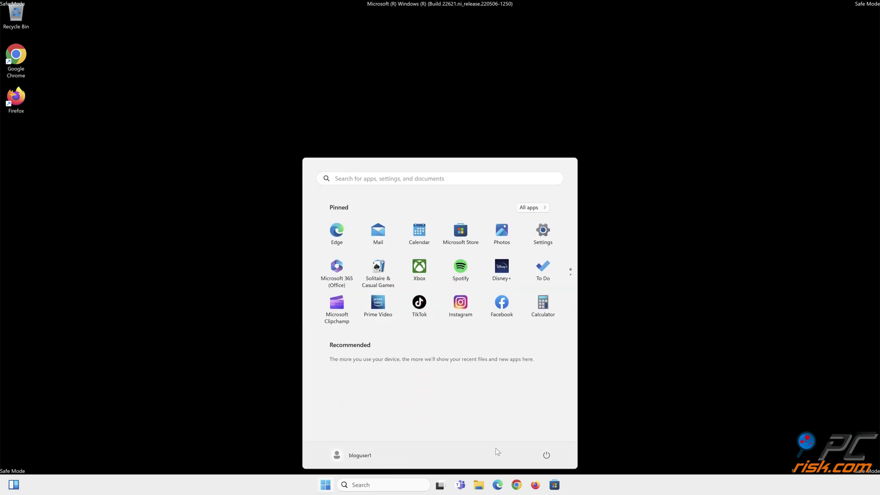
click(545, 456)
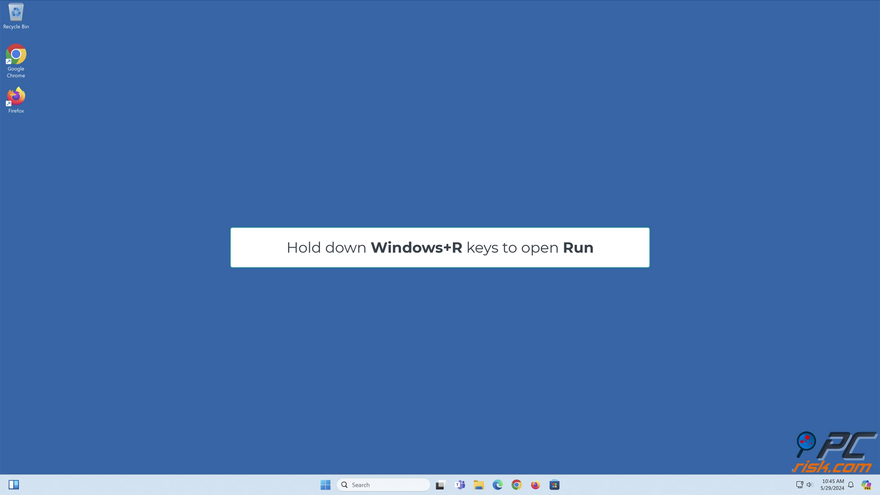
Open an administrator PowerShell session from the Run box.
key(super+r)
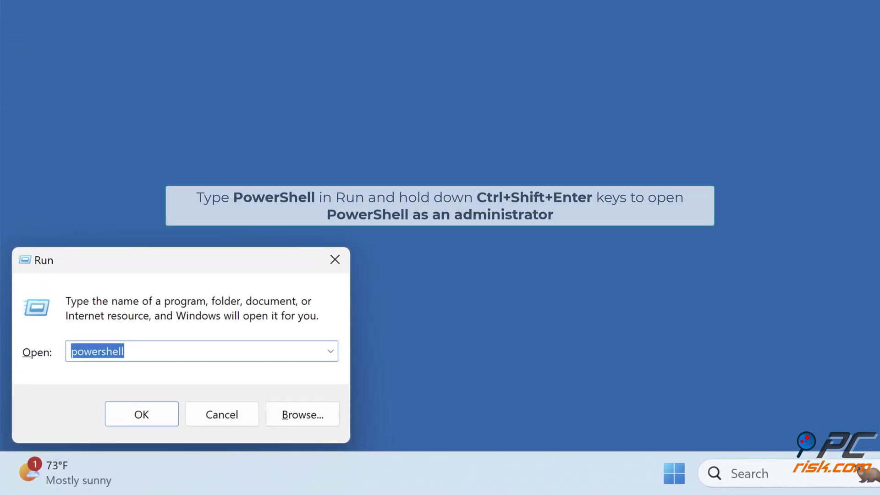
text(powershell)
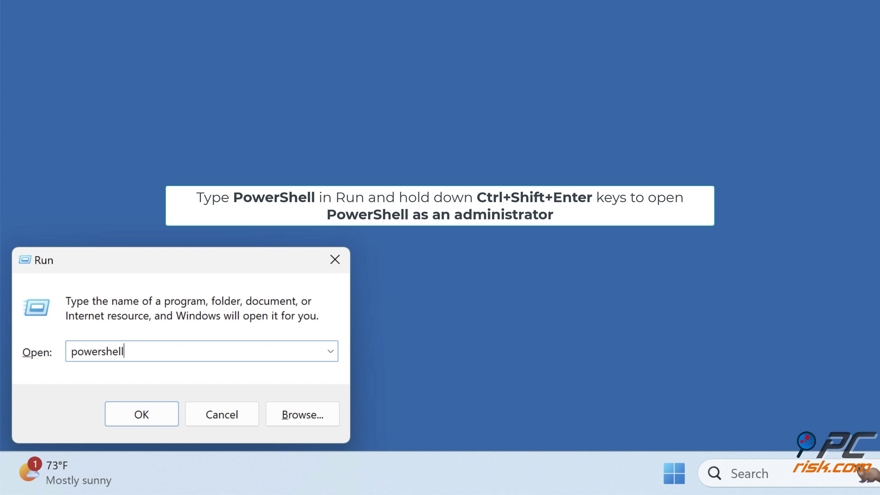
key(ctrl+shift+Return)
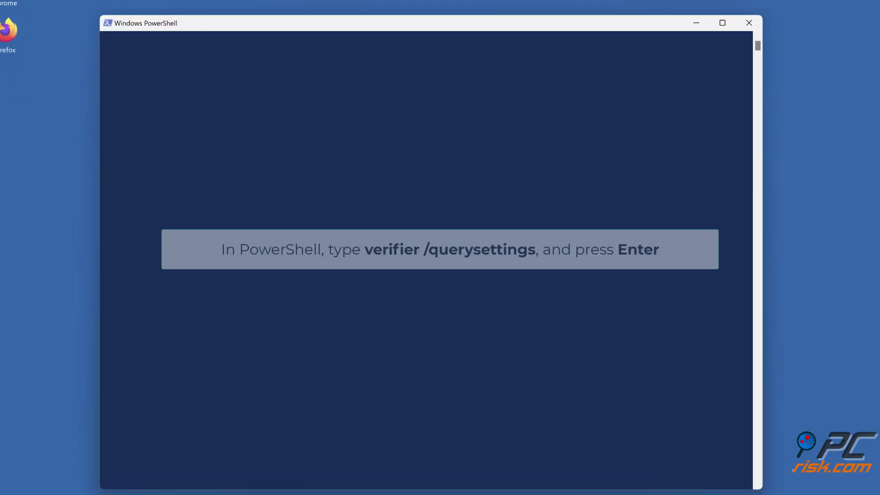
Run verifier /querysettings, review the output, and enter verifier /reset.
text(verifier /querysettings)
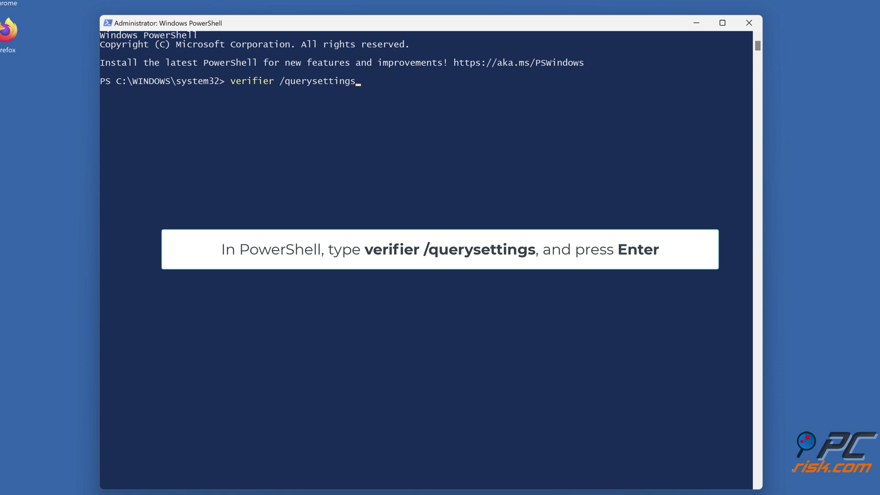
key(Return)
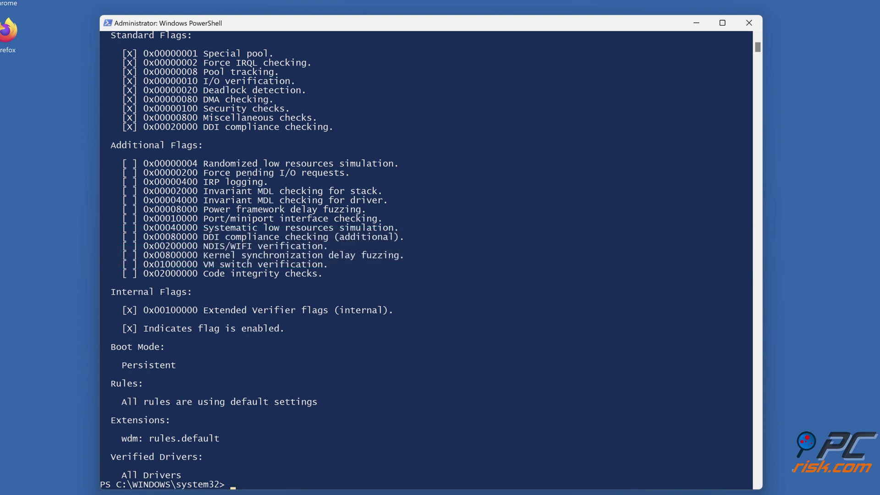
scroll(426, 257, up, 2)
scroll(426, 256, up, 1)
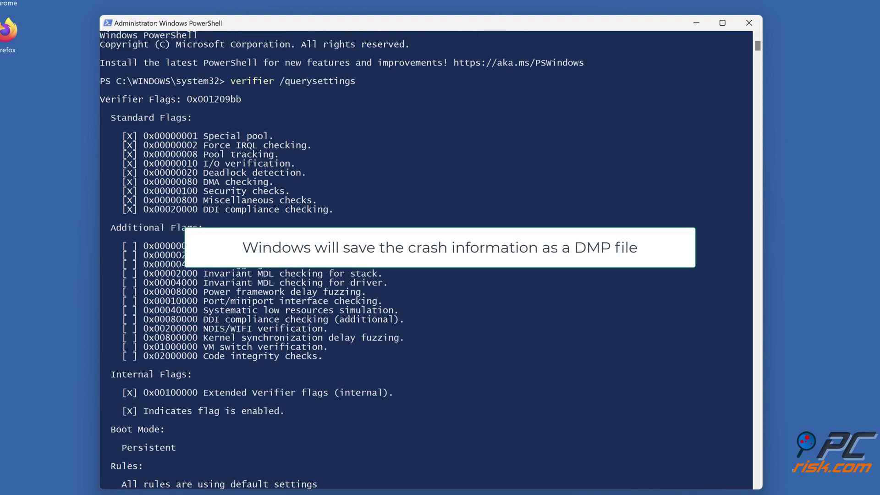
scroll(570, 232, down, 5)
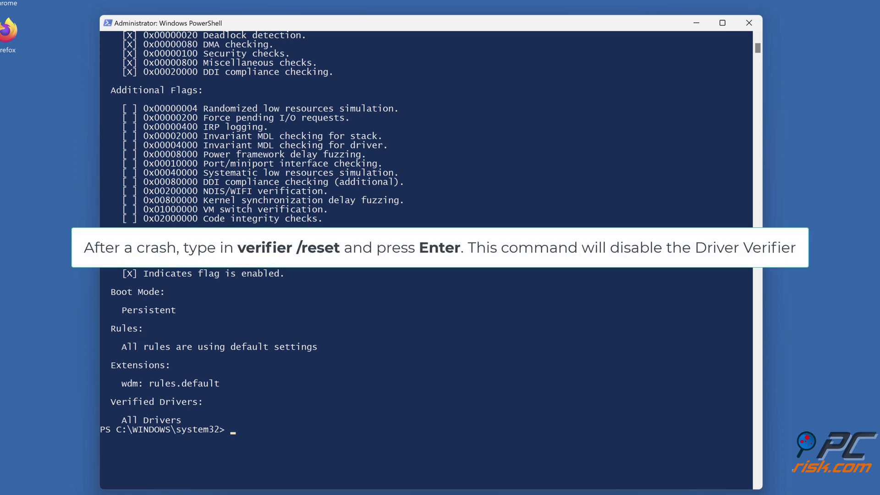
text(verifier /reset)
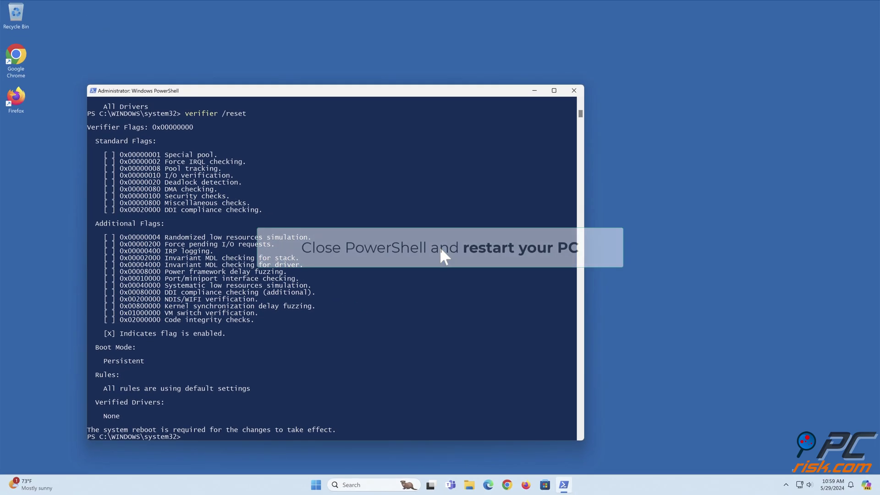
Close the PowerShell window and choose Restart from the Start menu's Power button.
click(573, 92)
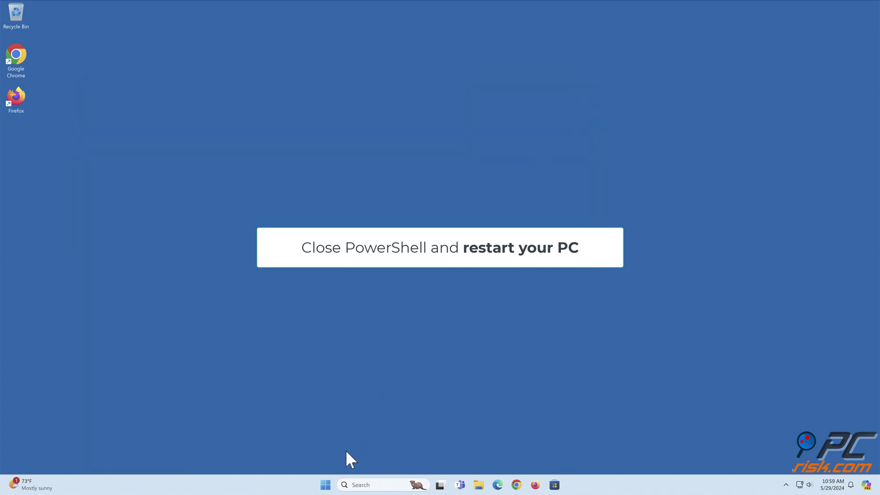
click(323, 485)
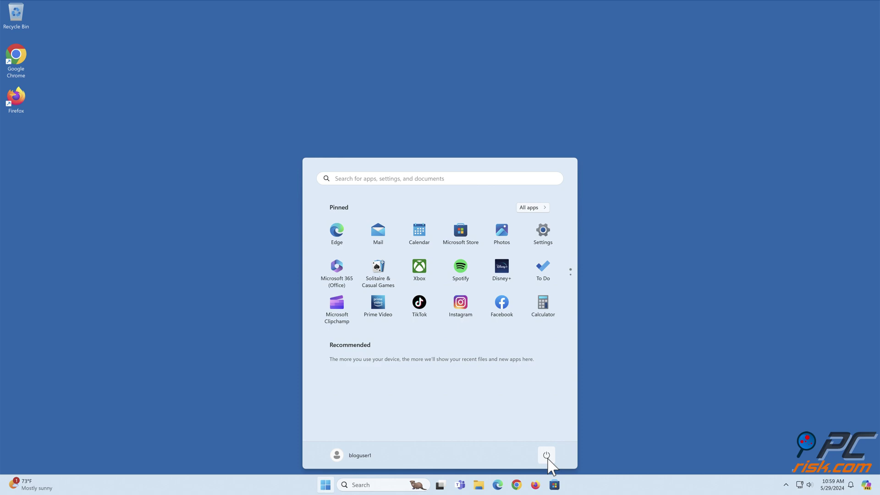
click(547, 456)
click(544, 436)
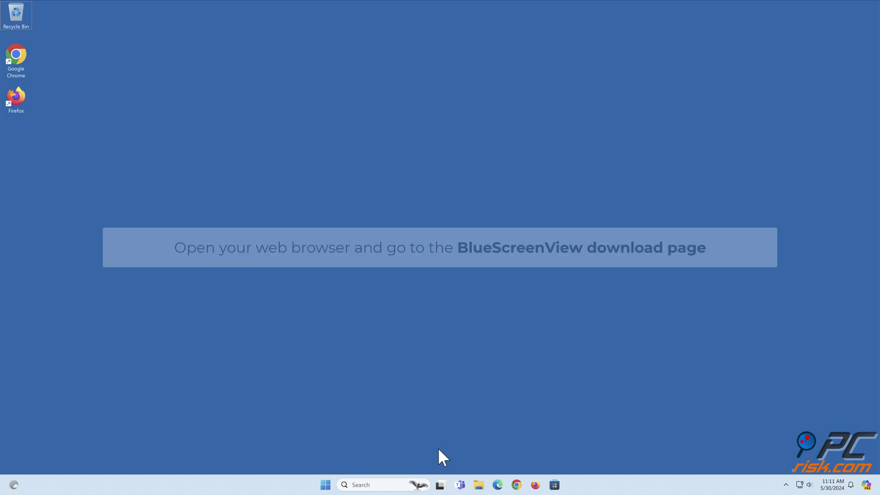
Load the NirSoft BlueScreenView page in Edge and download the full install/uninstall version.
click(497, 485)
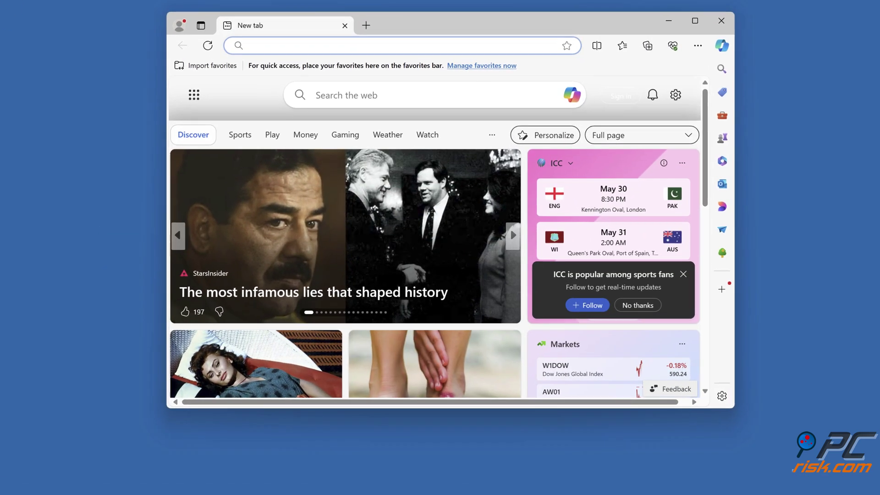
text(https://www.nirsoft.net/utils/blue_screen_view.html#DownloadLinks)
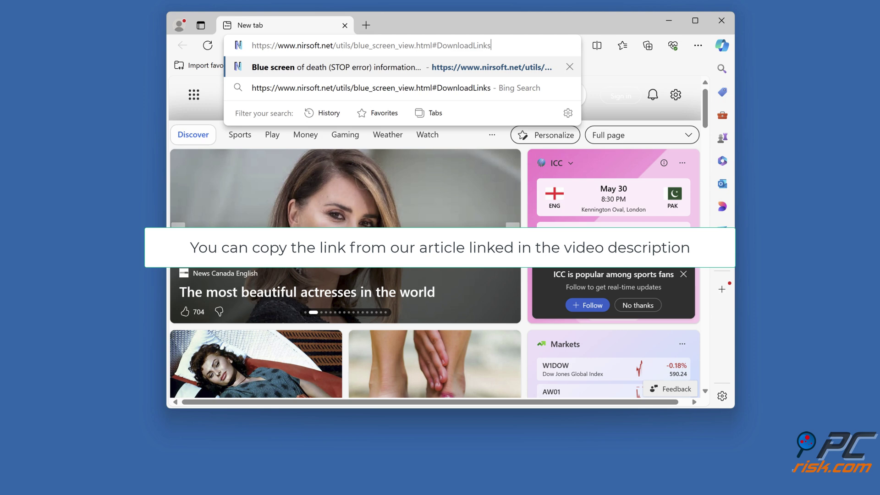
key(Return)
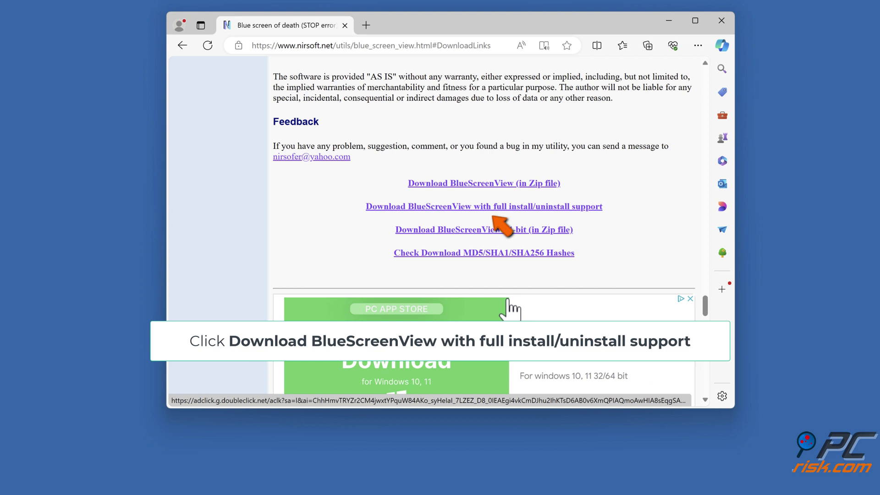
click(486, 213)
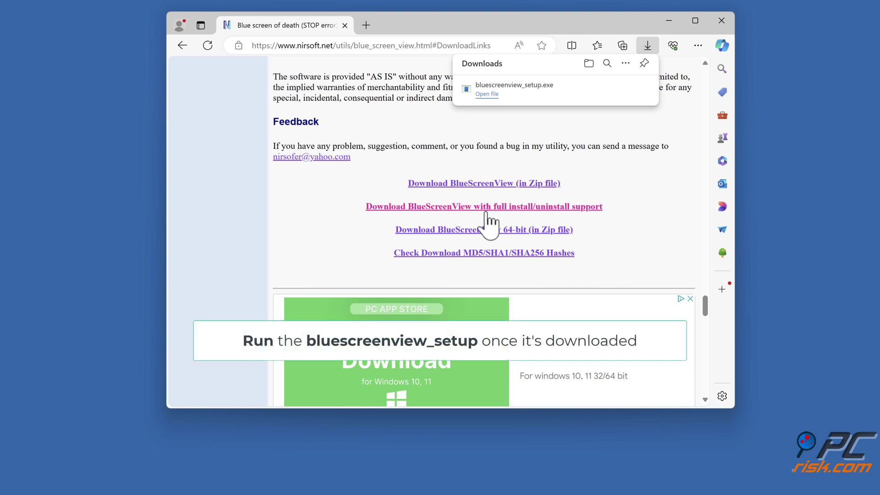
Run bluescreenview_setup.exe, install to the default folder, launch BlueScreenView, and close Edge.
click(486, 94)
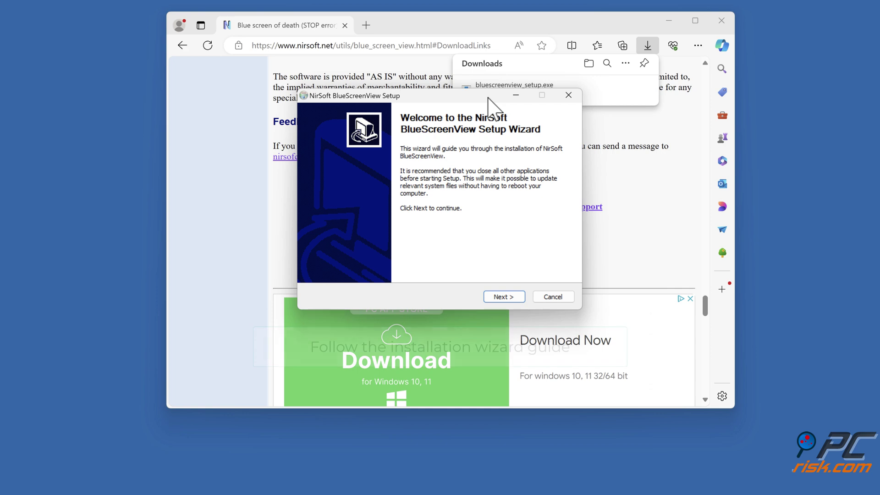
click(501, 297)
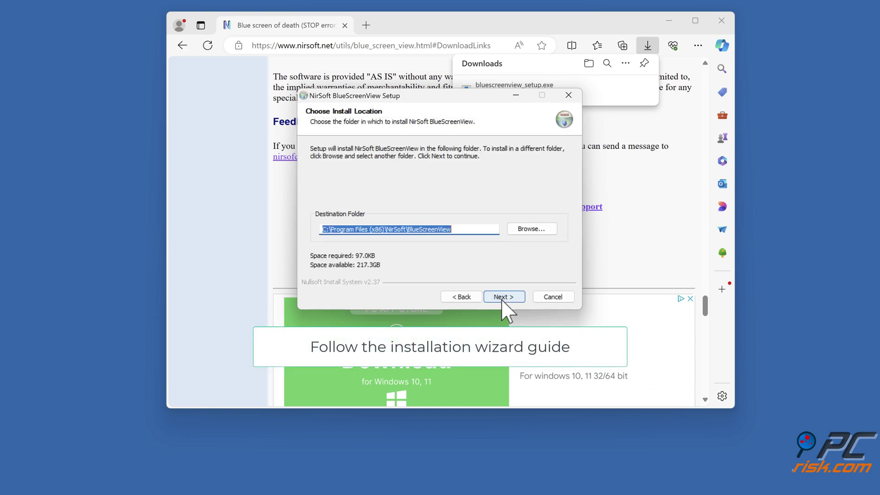
click(501, 297)
click(501, 298)
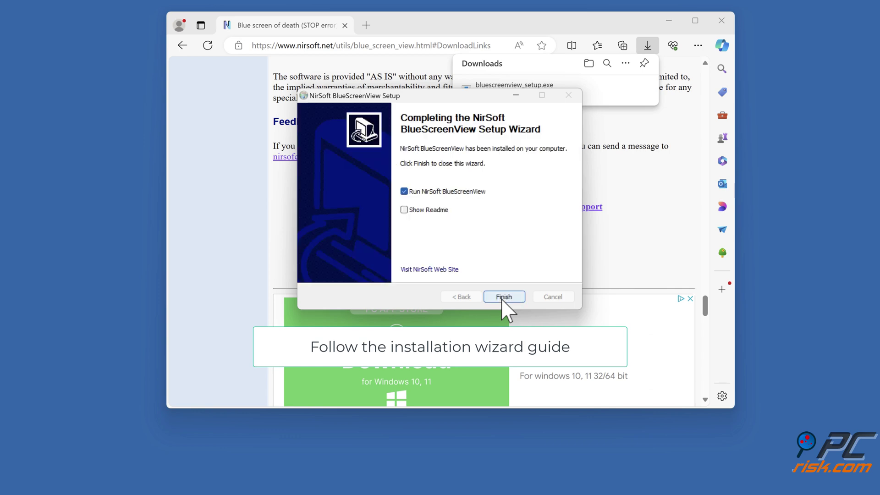
click(502, 298)
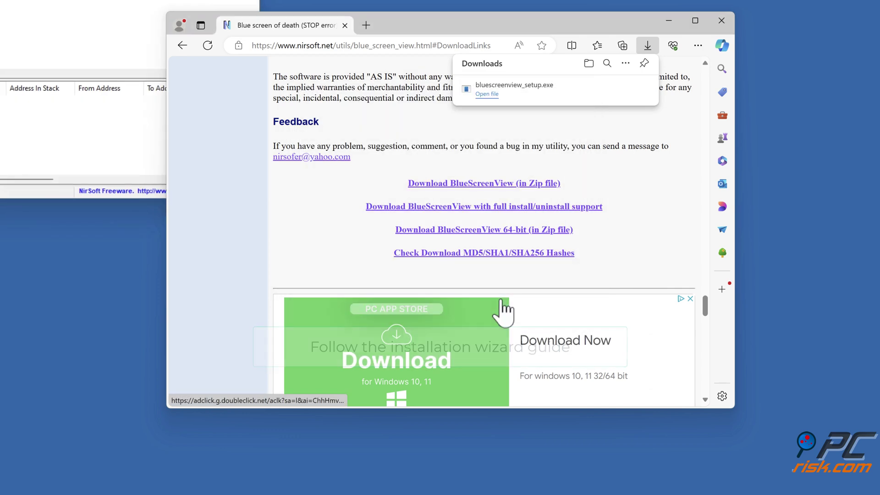
click(721, 21)
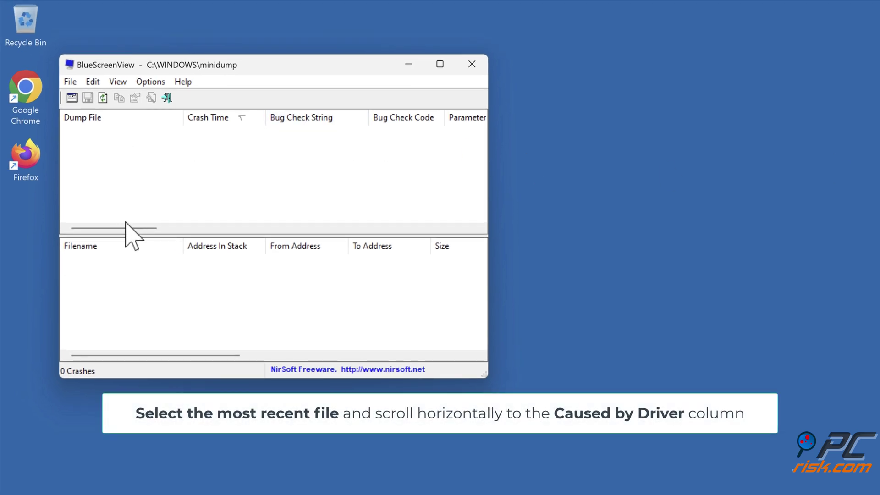
Sort the empty crash list by Caused By Driver, then close BlueScreenView.
drag(125, 227, 235, 231)
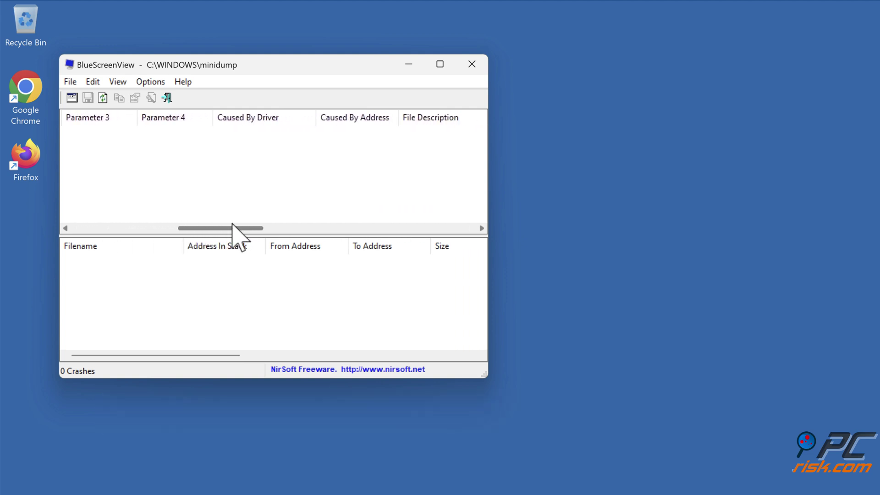
click(260, 120)
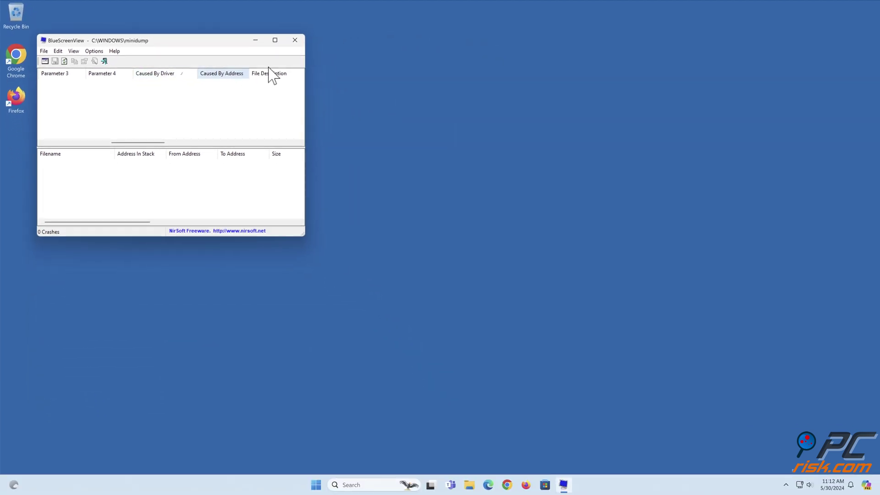
click(294, 40)
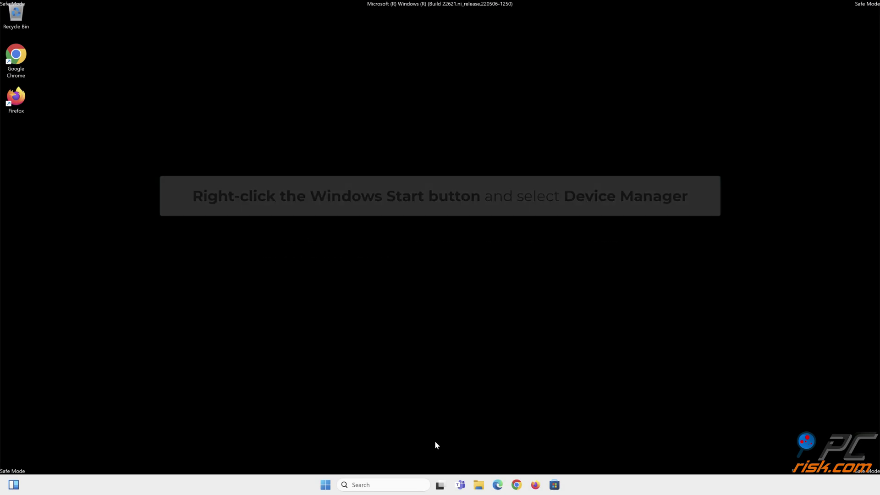
Open Device Manager from the Start right-click menu and expand Display adapters to show Parallels Display Adapter (WDDM).
right_click(325, 484)
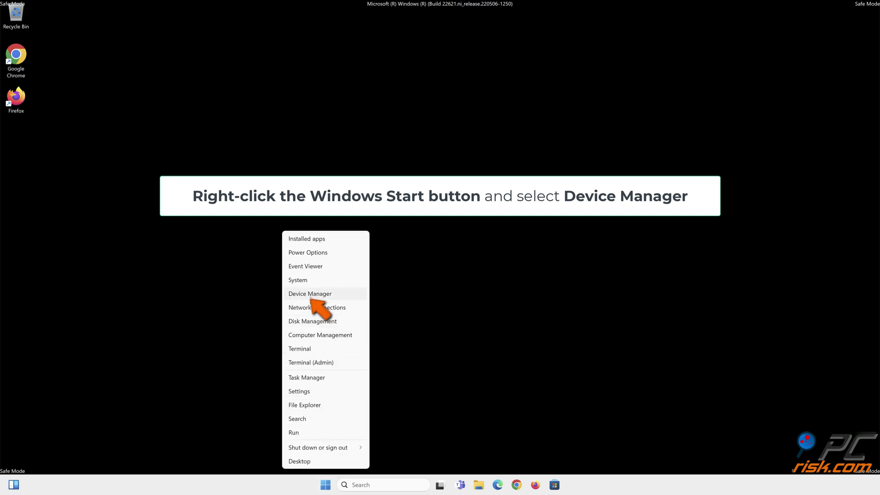
click(310, 297)
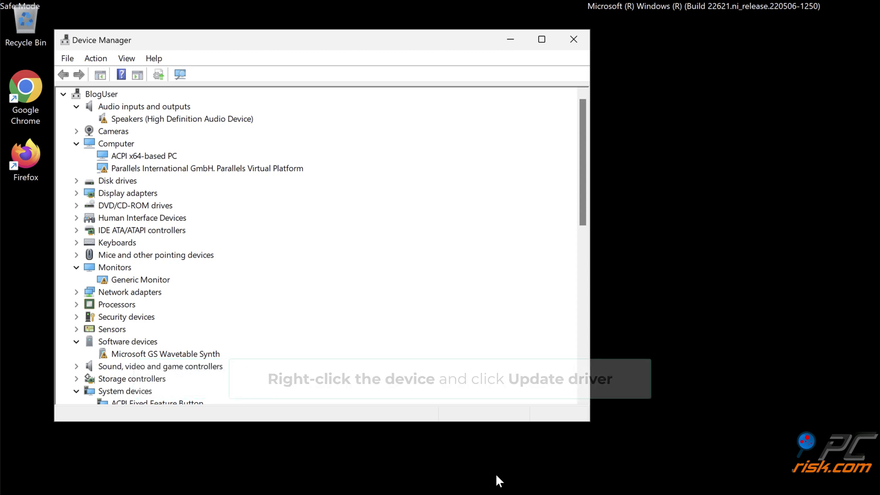
click(77, 193)
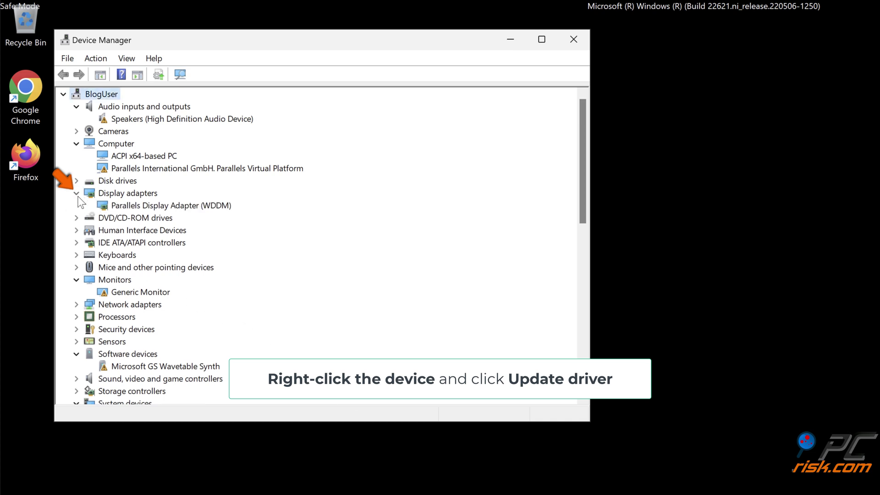
After trying automatic search, install Parallels Display Adapter (WDDM) from the compatible drivers list.
right_click(164, 210)
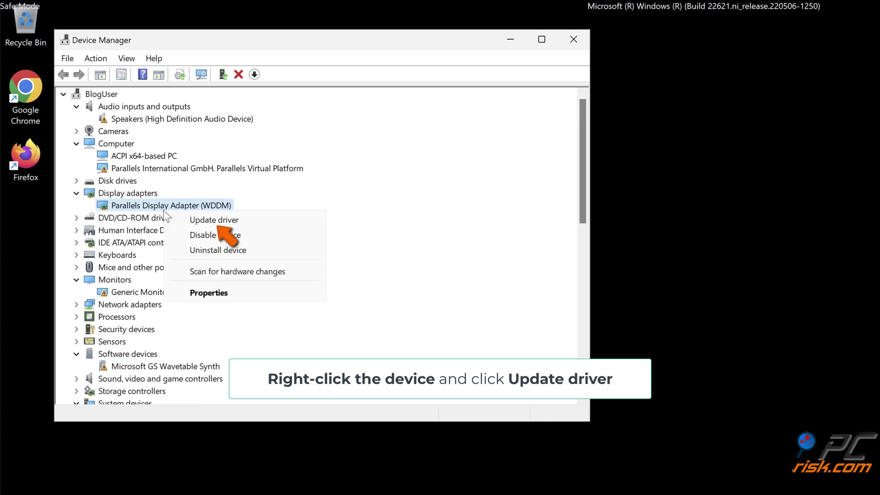
click(215, 221)
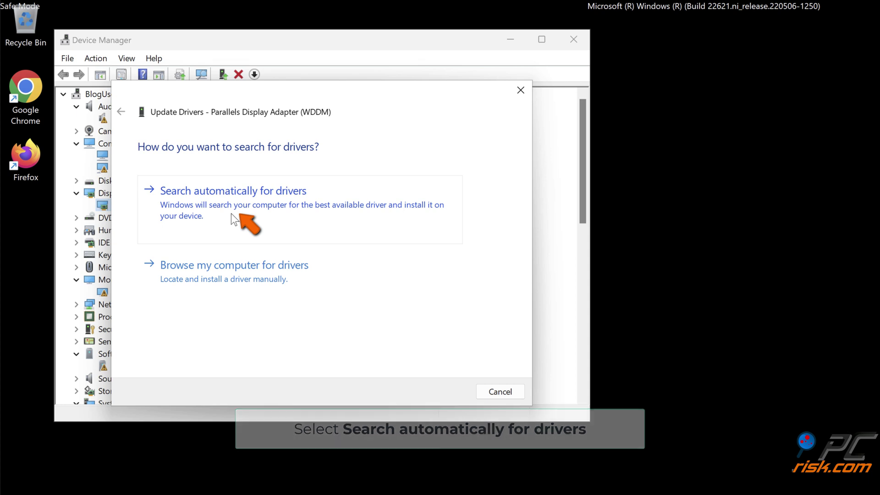
click(230, 217)
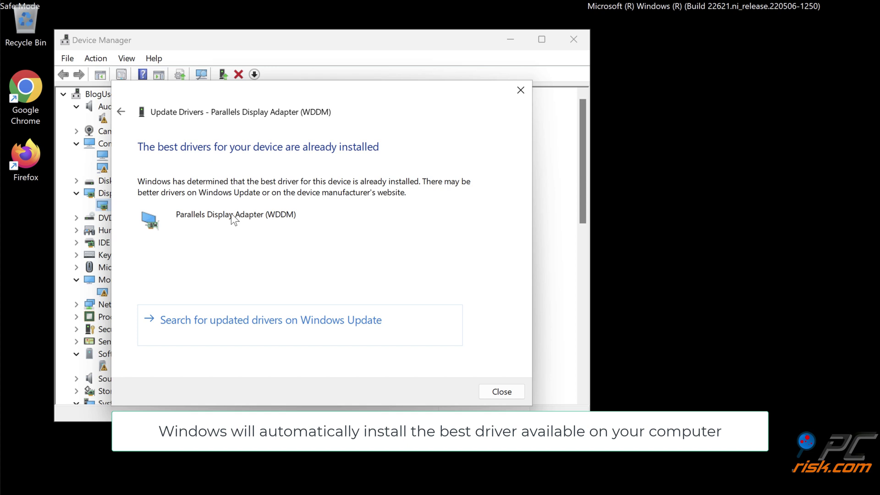
click(121, 111)
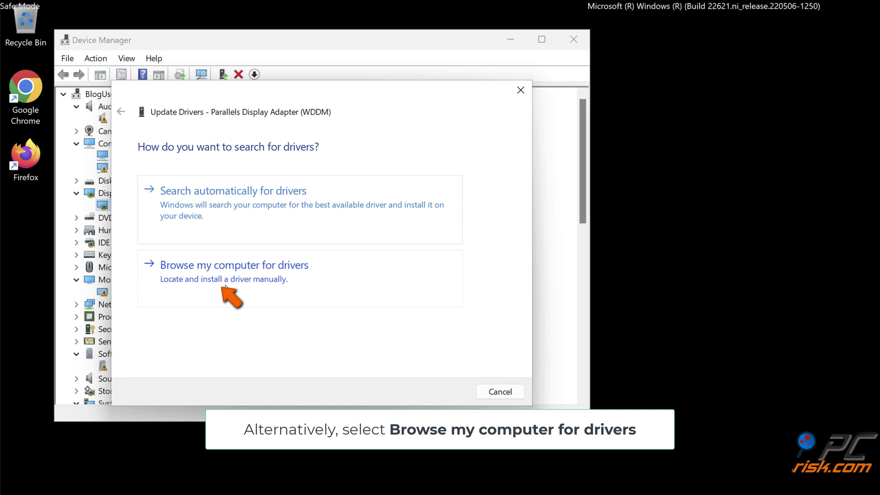
click(224, 284)
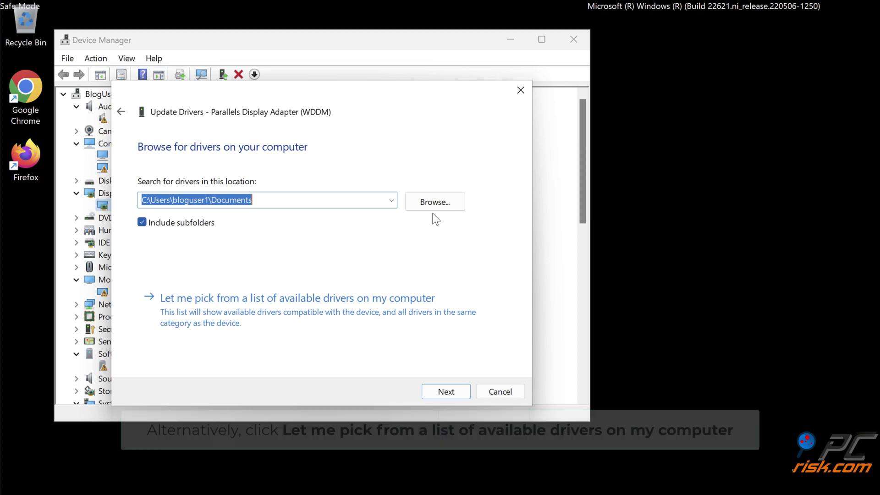
click(281, 323)
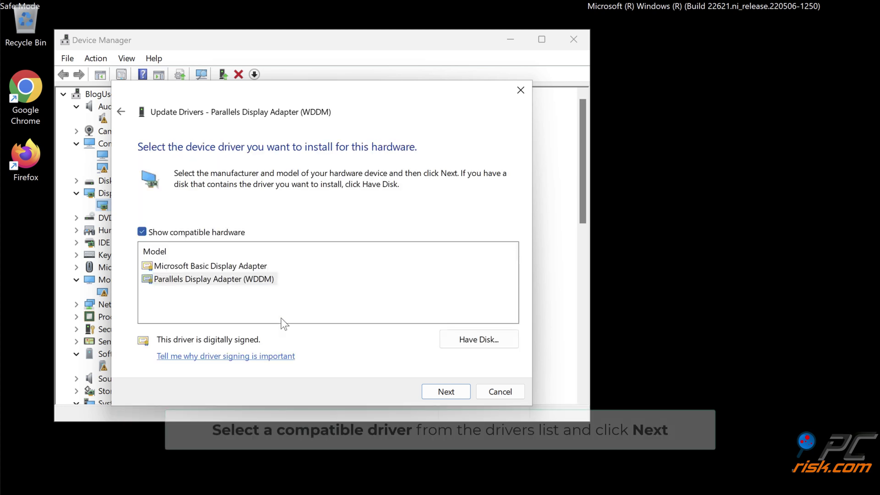
click(208, 280)
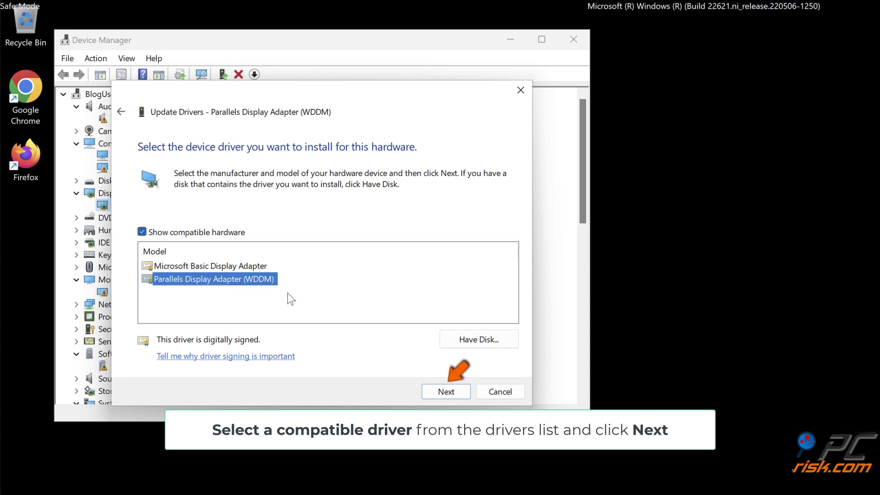
click(441, 395)
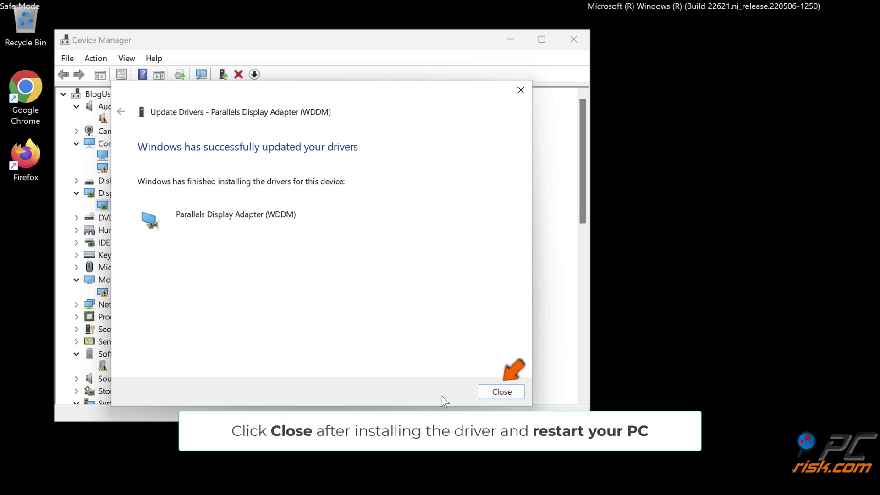
Close the driver update wizard and Device Manager, then restart the PC from Start > Power.
click(501, 392)
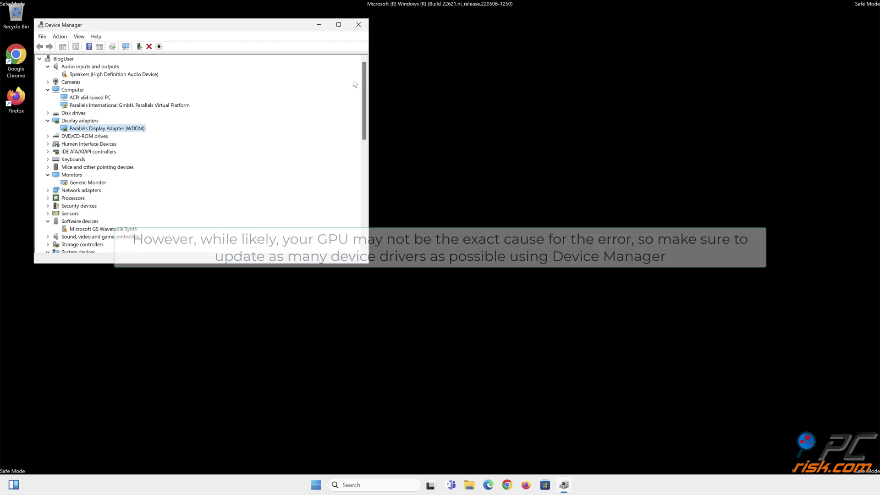
click(359, 25)
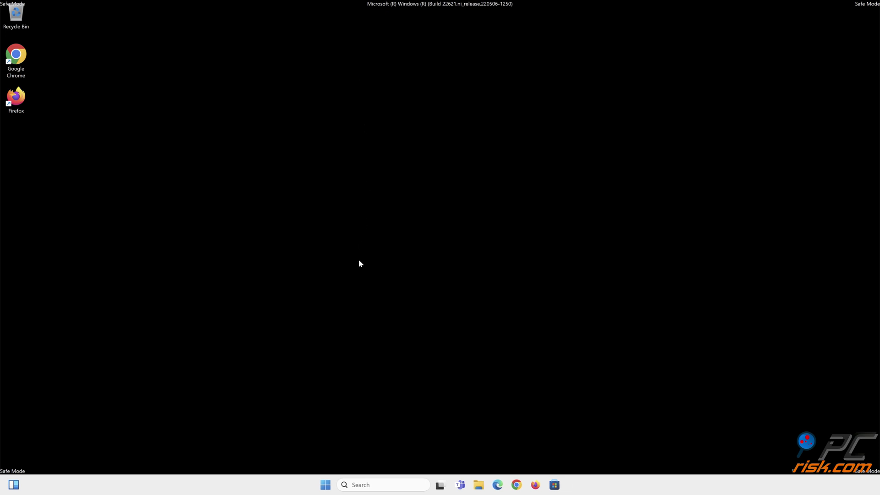
click(326, 484)
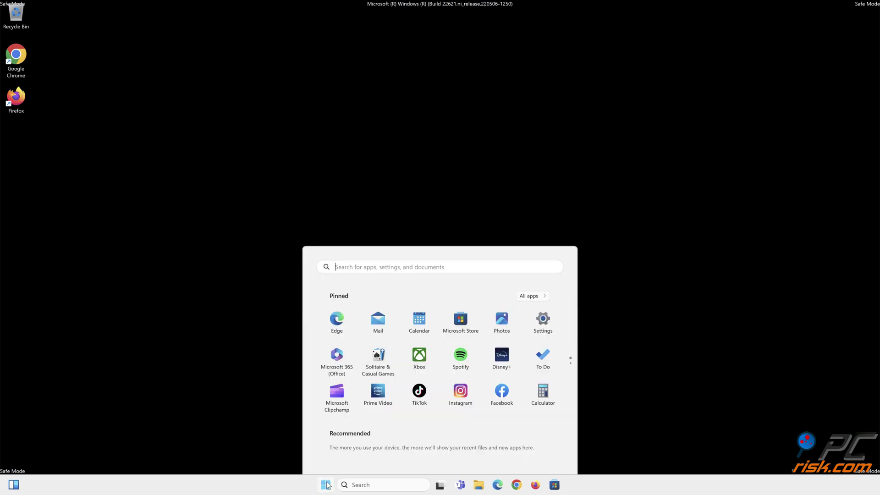
click(546, 455)
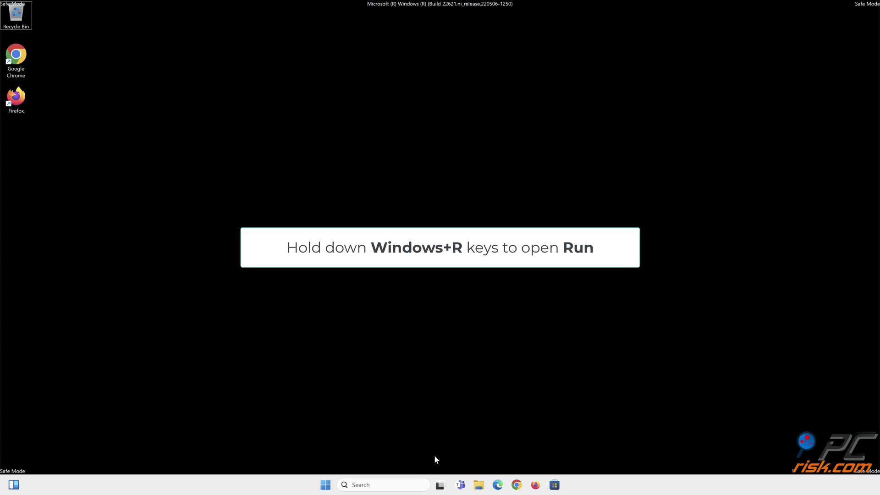
Launch cmd from the Run box as administrator.
key(super+r)
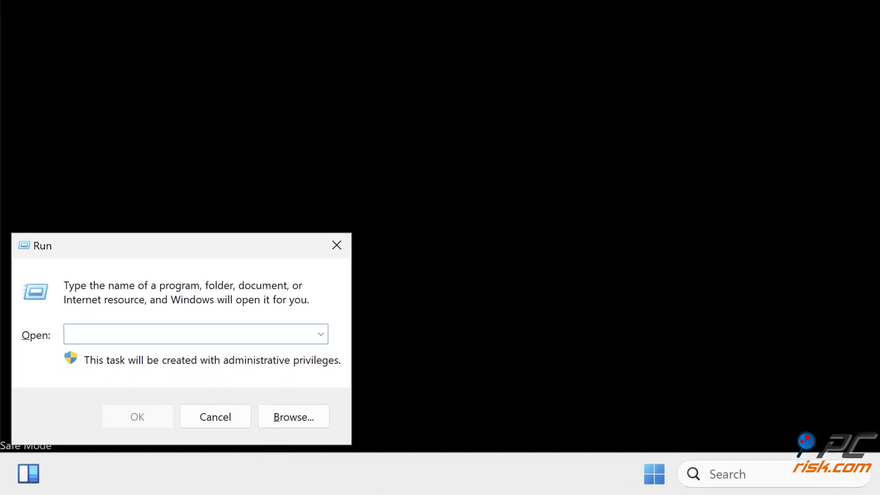
text(cm)
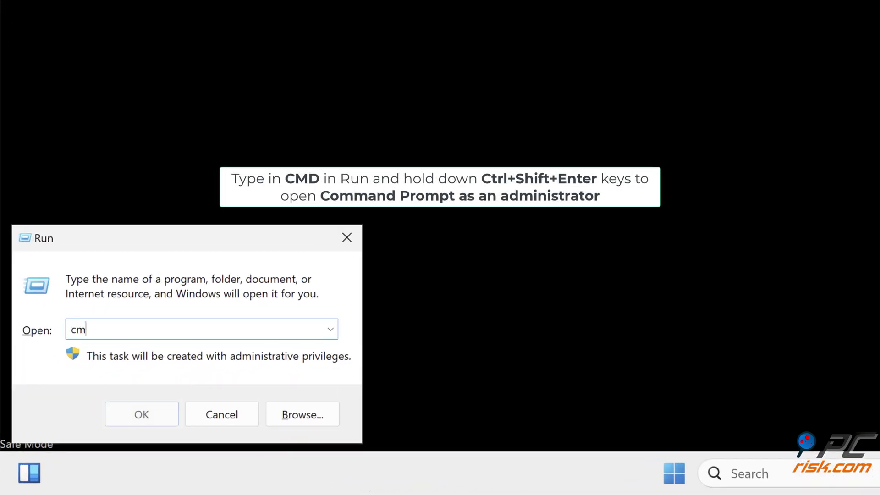
text(d)
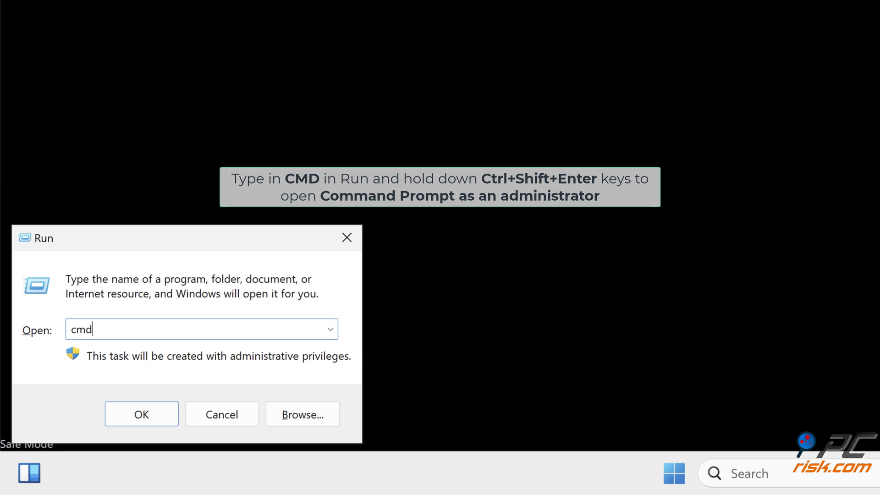
key(ctrl+shift+Return)
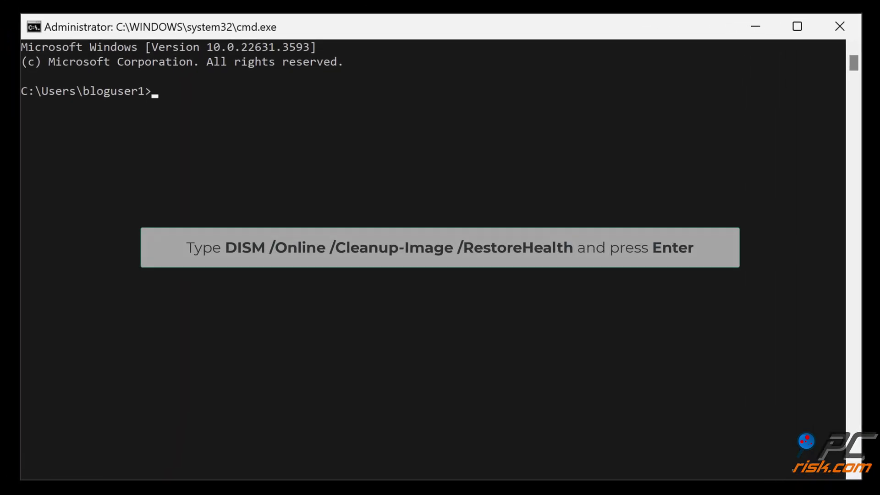
Run dism /online /cleanup-image /restorehealth, then sfc /scannow.
text(di)
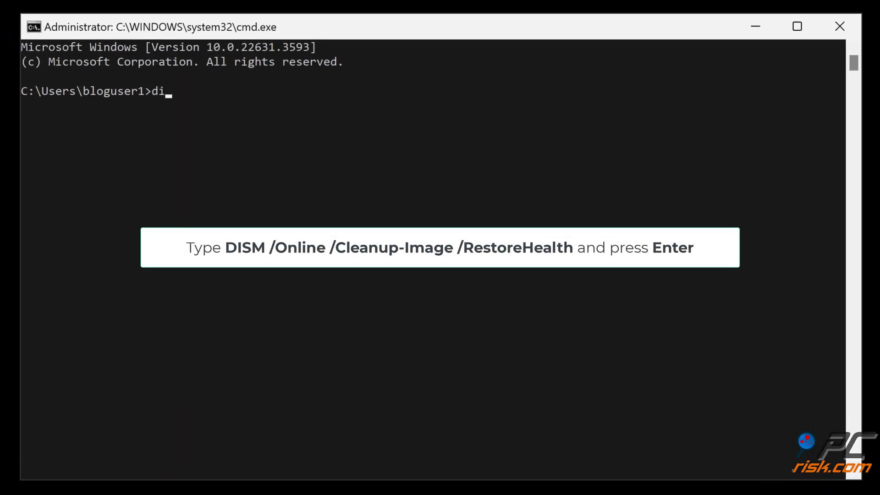
text(sm /online /cleanup-image)
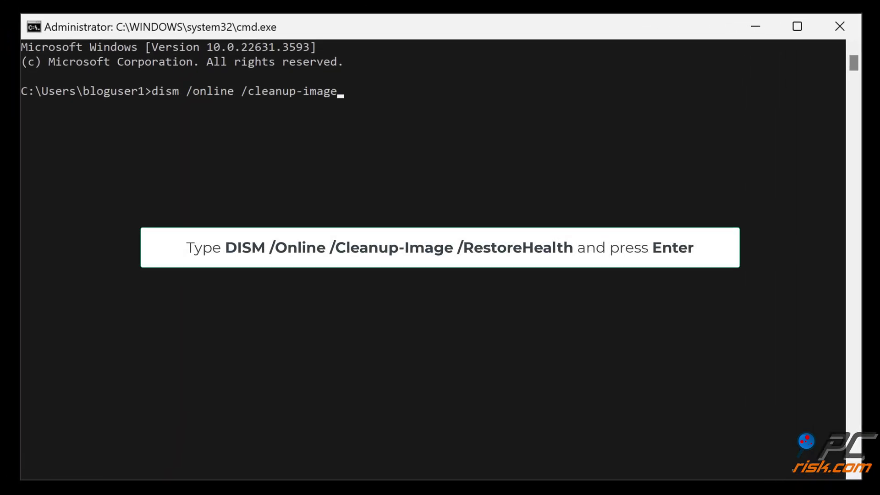
text( /restorehealth)
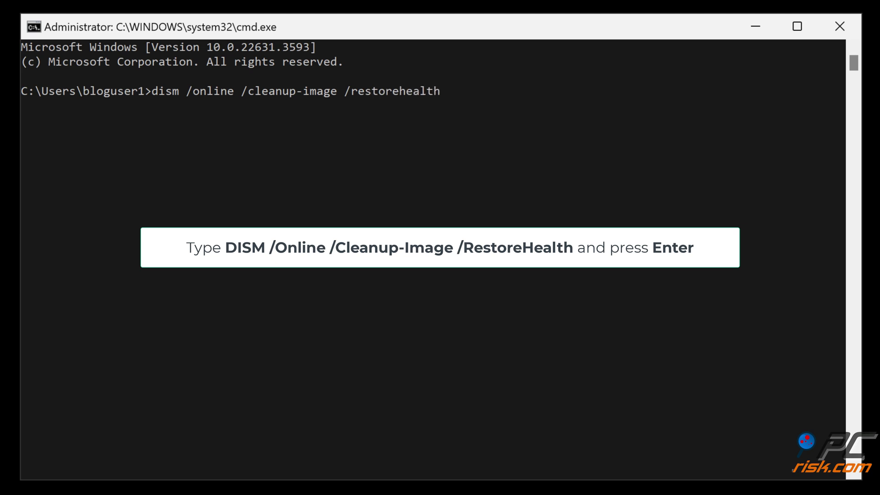
key(Return)
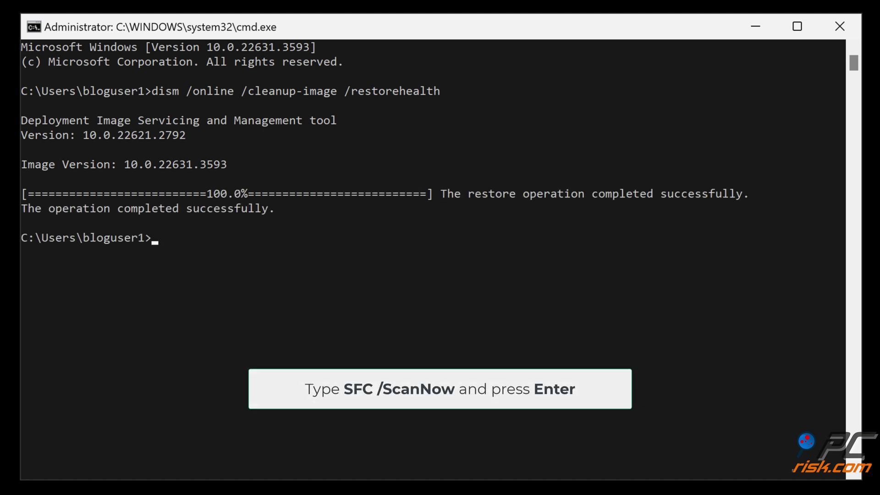
text(sfc /scannow)
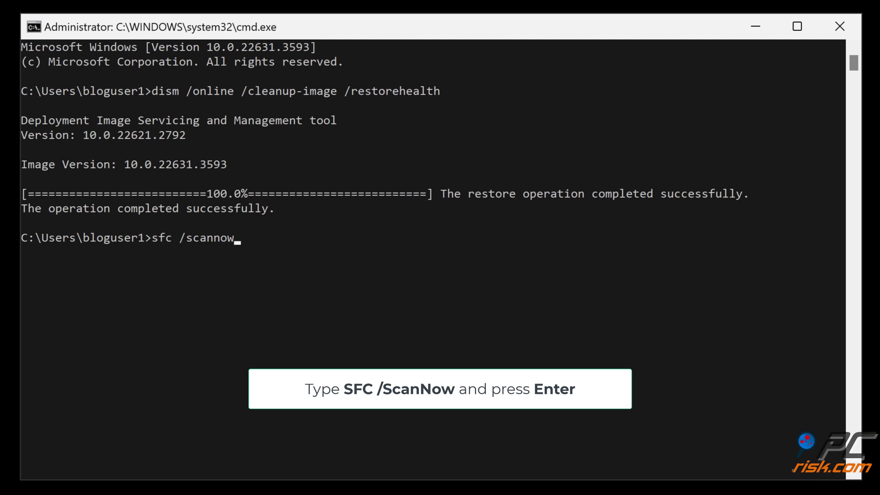
key(Return)
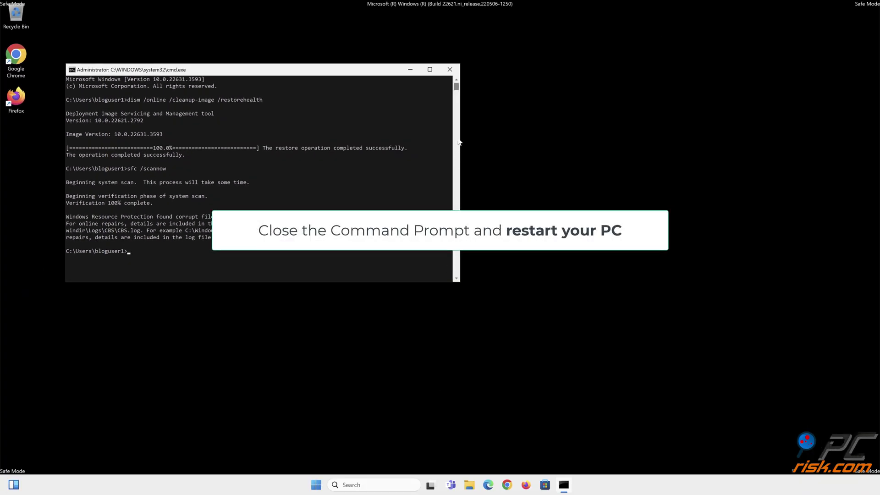
Close the Command Prompt window and restart the PC from Start > Power > Restart.
click(449, 68)
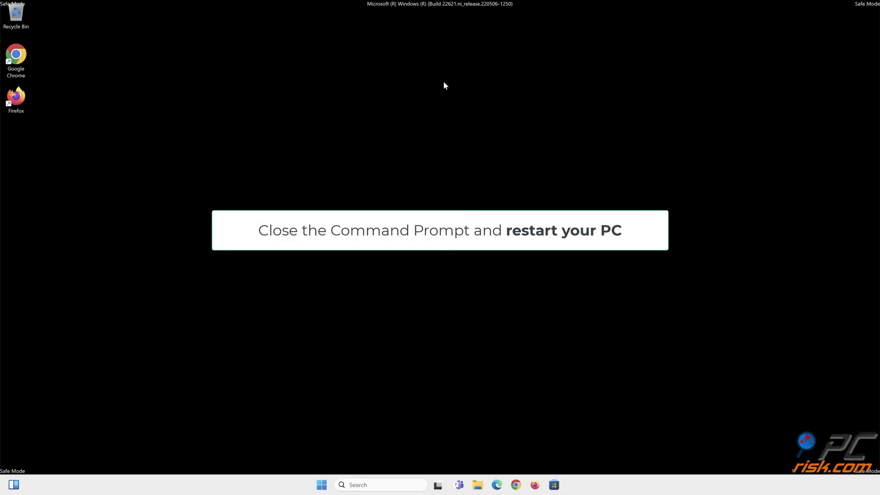
click(325, 486)
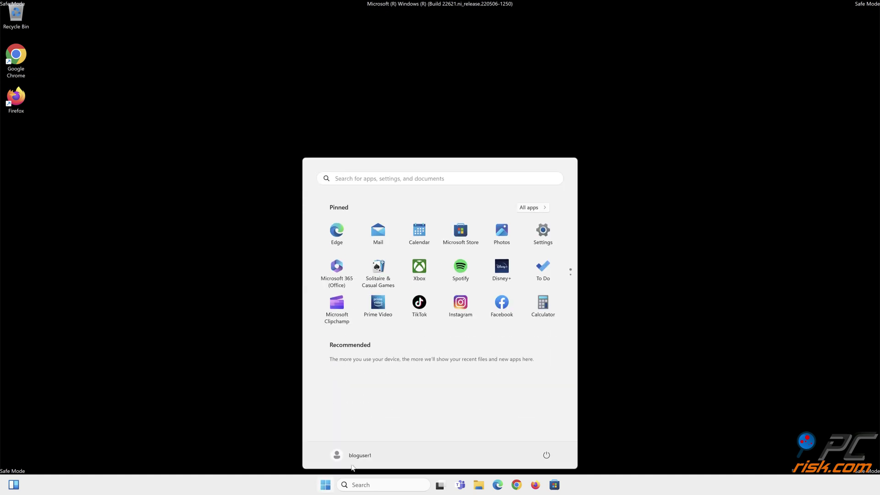
click(547, 456)
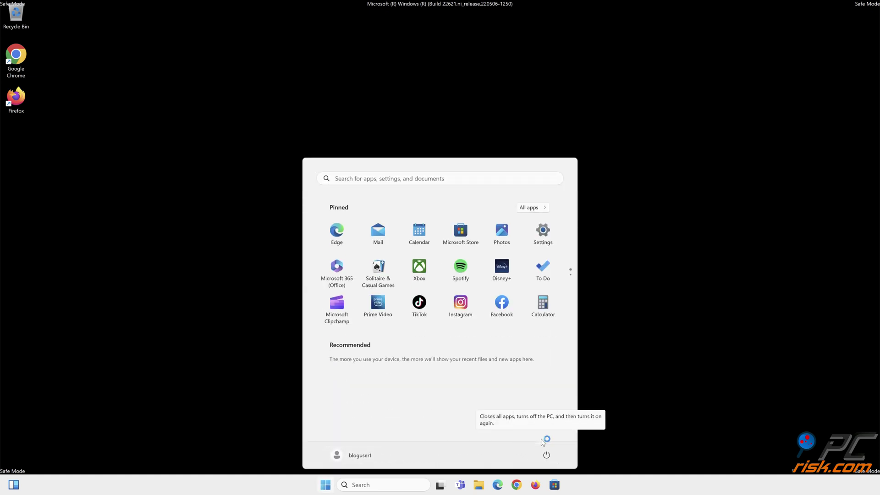
click(540, 437)
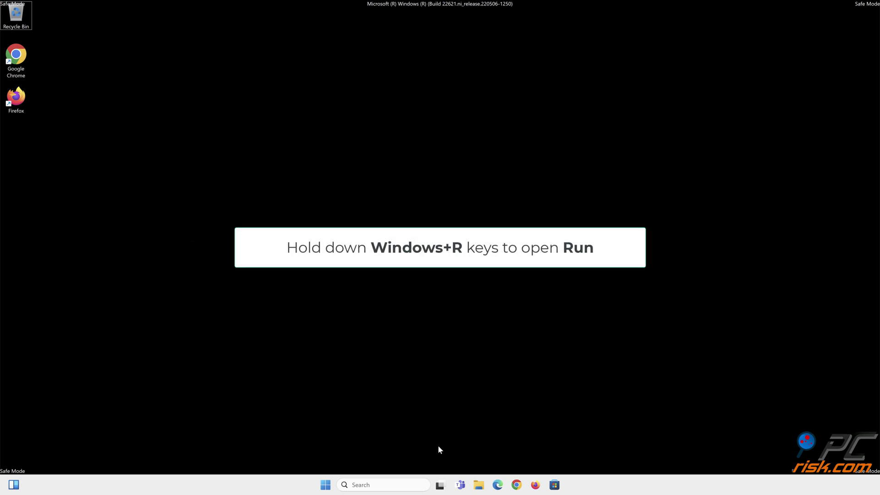
Run sysdm.cpl from the Run dialog to open System Properties.
key(super+r)
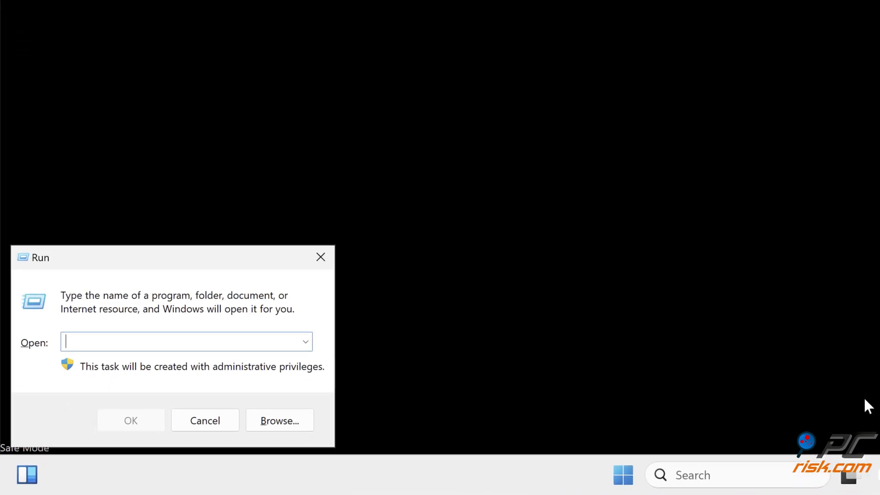
text(sys)
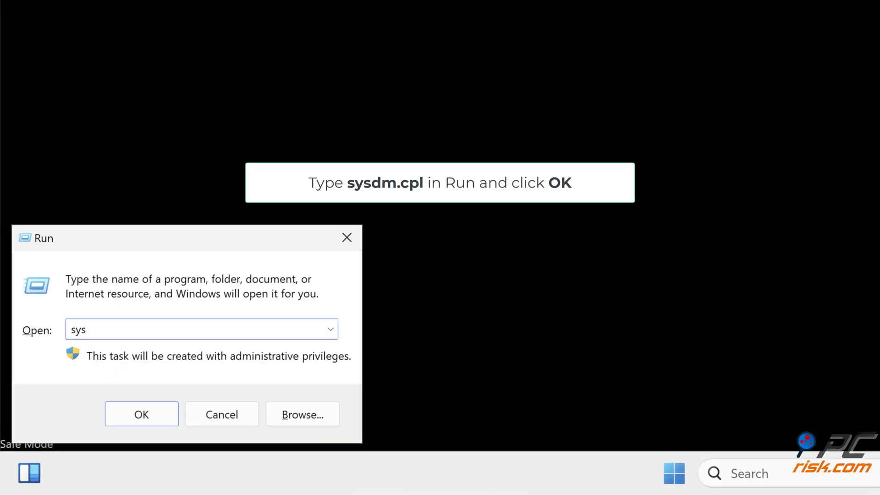
text(dm.cpl)
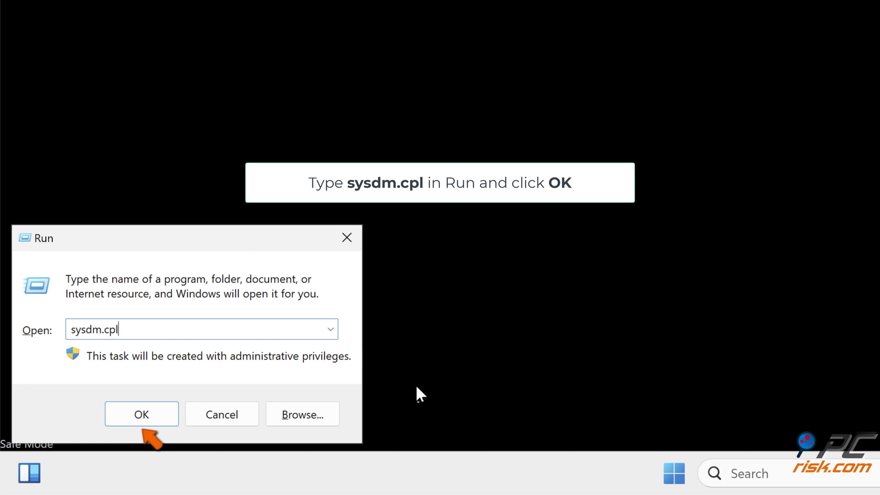
click(141, 423)
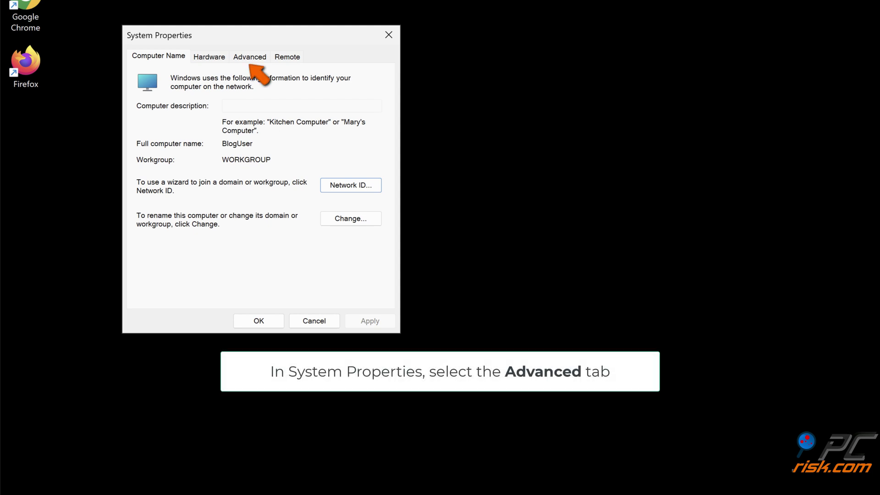
Open the Virtual Memory dialog via Advanced > Performance Settings > Virtual memory Change.
click(251, 61)
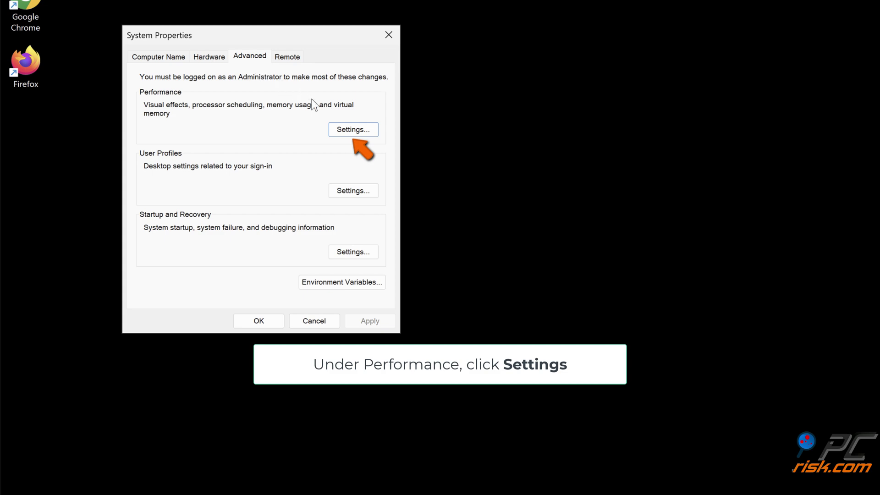
click(351, 130)
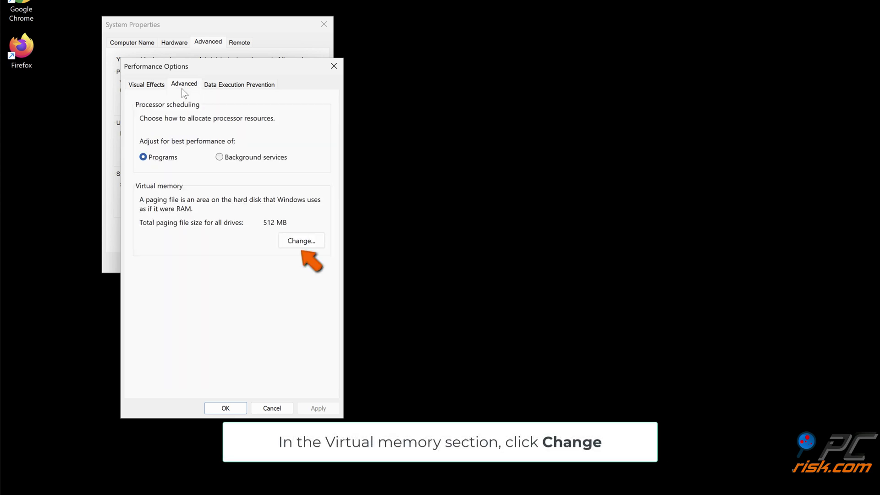
click(299, 245)
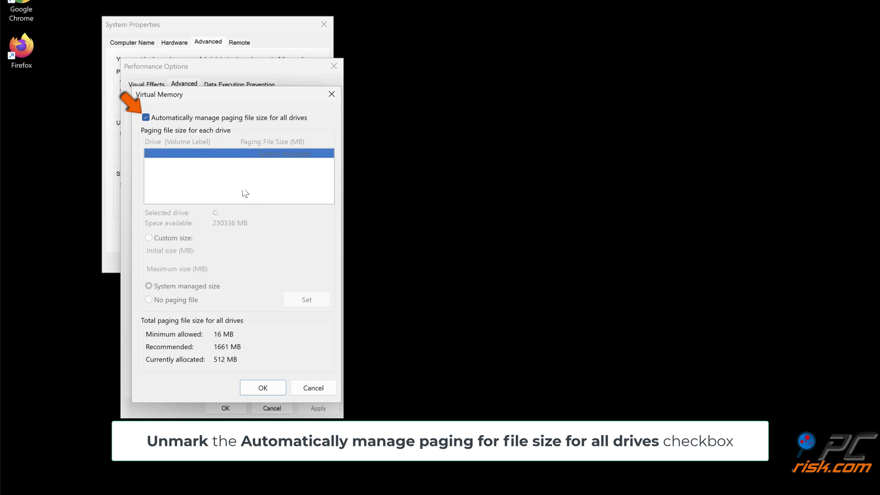
Disable automatic paging and set drive C: to custom size, initial 6144 MB, maximum 12288 MB.
click(146, 118)
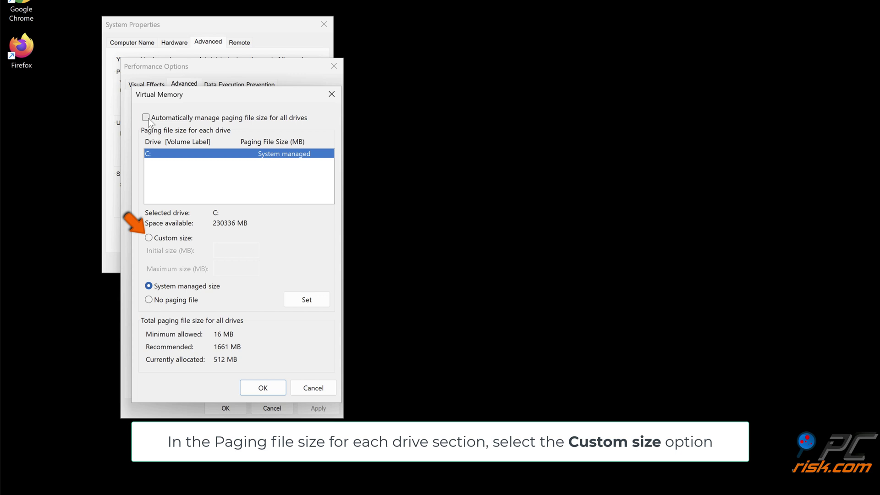
click(148, 238)
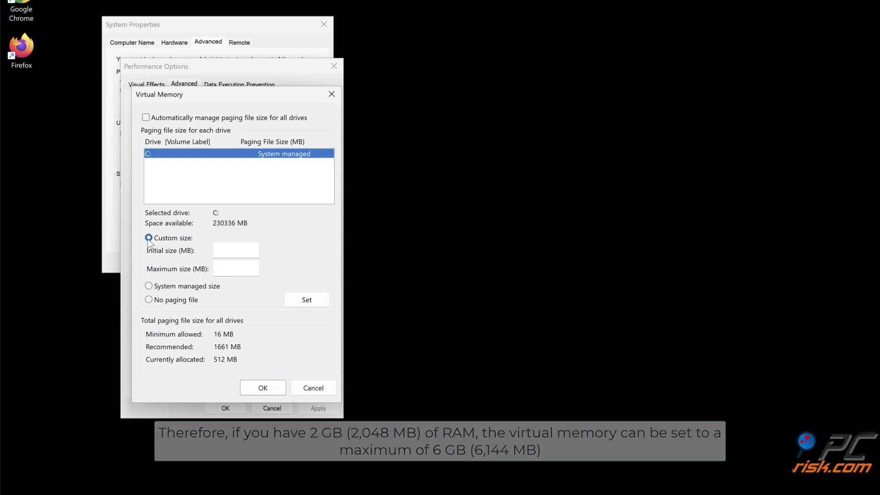
click(251, 249)
text(6144)
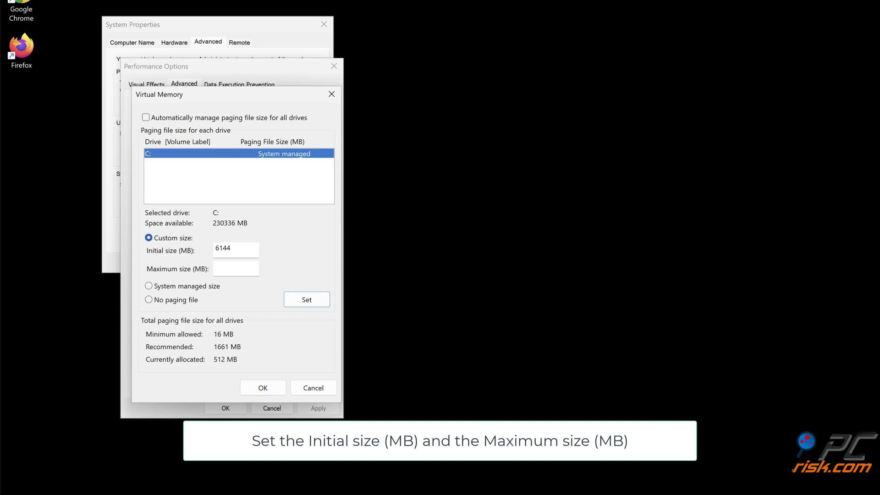
click(256, 270)
text(12288)
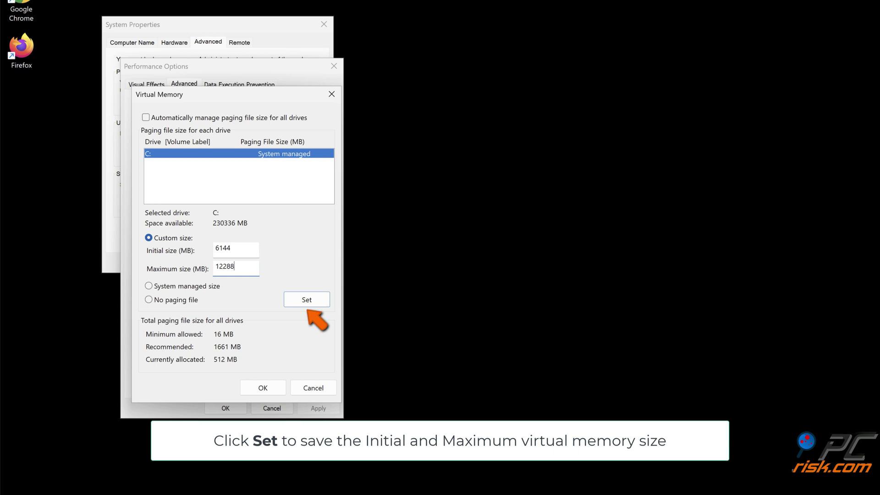
click(306, 302)
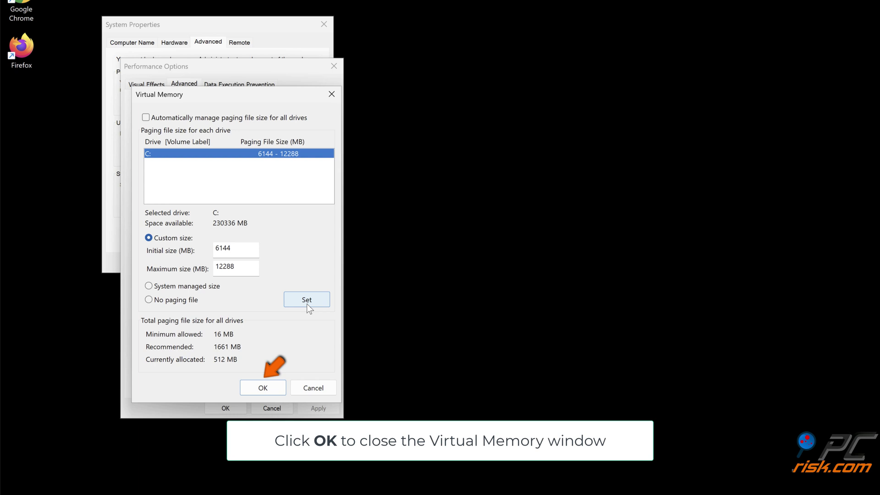
Confirm Virtual Memory, Performance Options and System Properties with OK, then choose Restart Now.
click(264, 390)
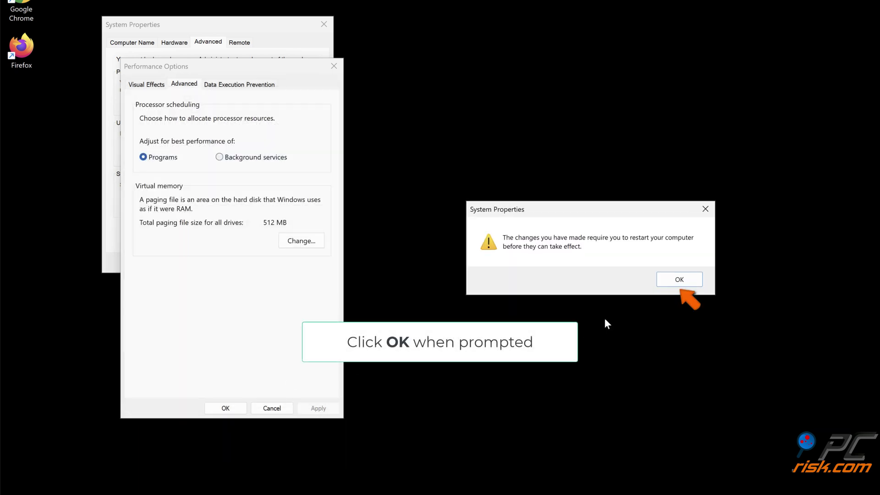
click(680, 283)
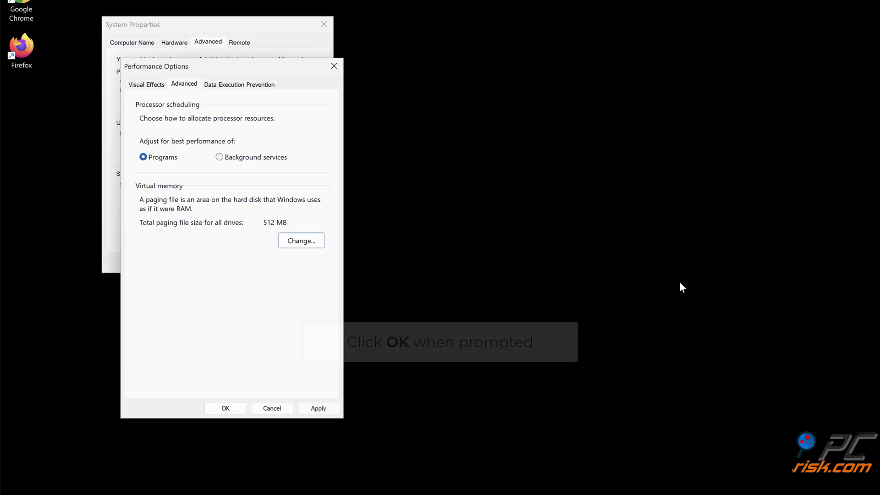
click(314, 409)
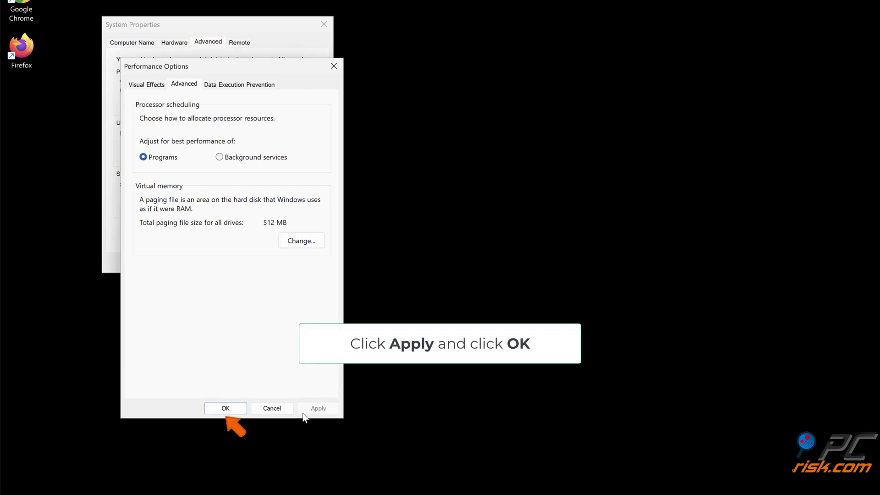
click(225, 408)
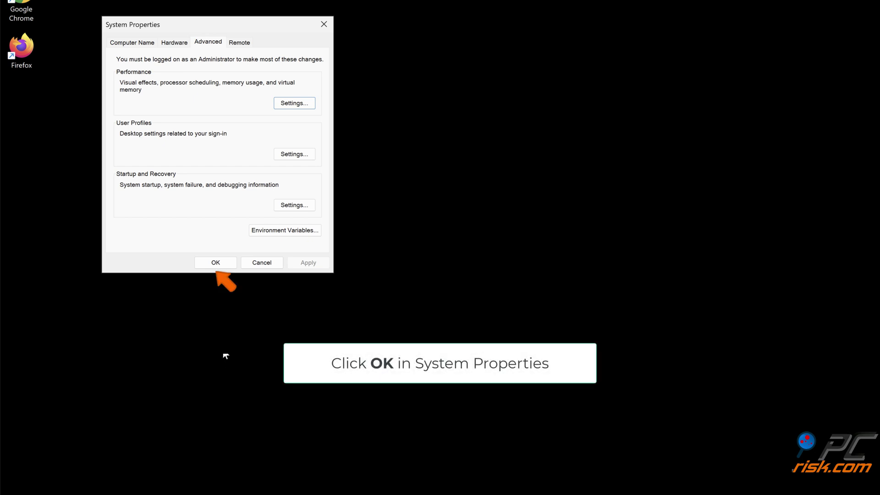
click(215, 263)
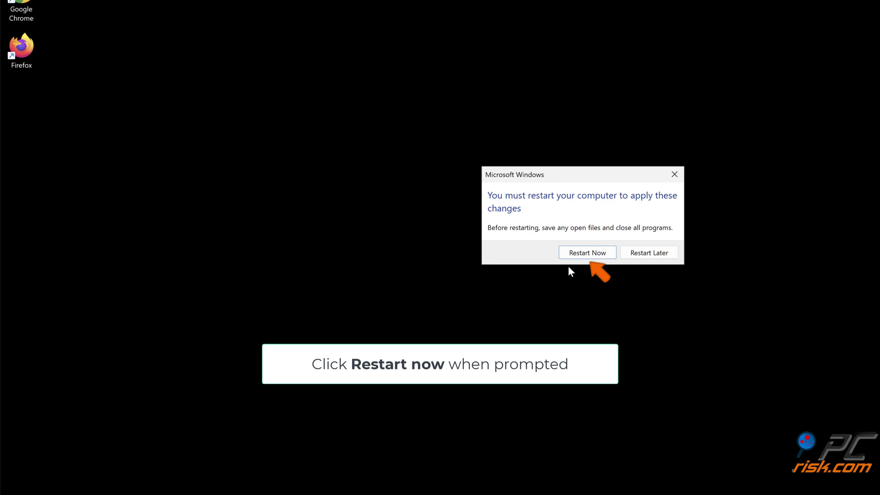
click(592, 254)
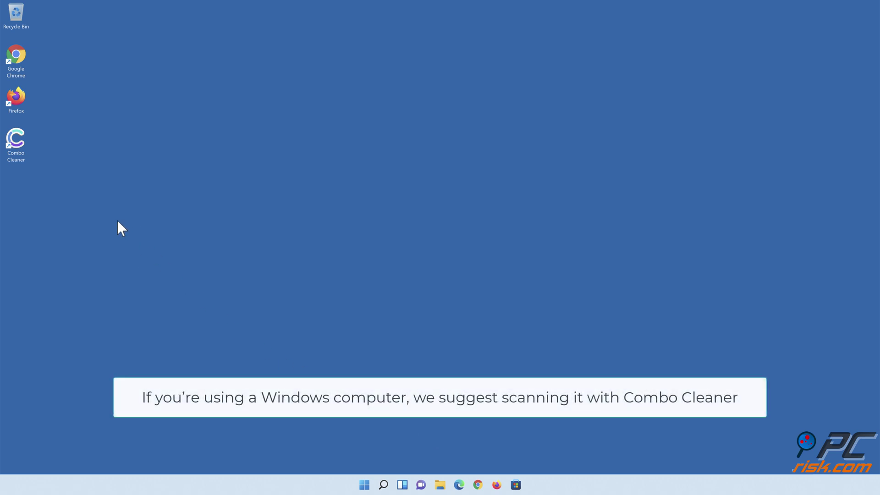
Launch Combo Cleaner, run a Quick Scan and move all detected threats to quarantine.
double_click(23, 156)
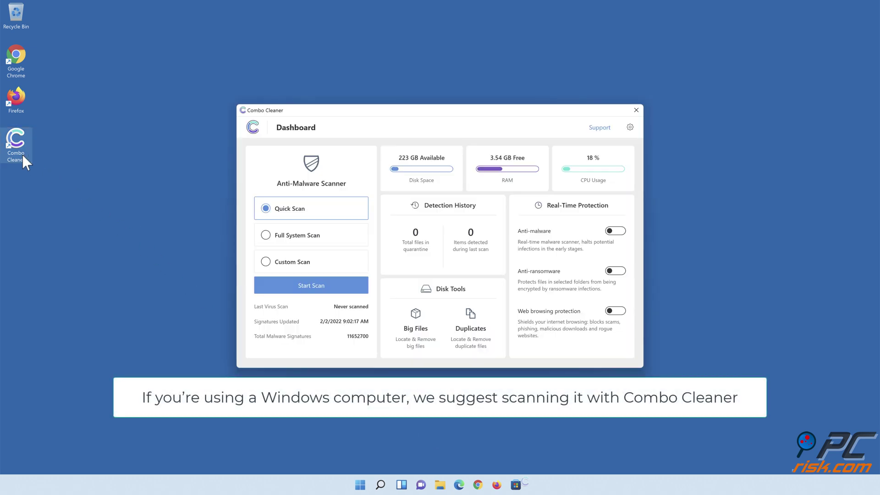
click(311, 290)
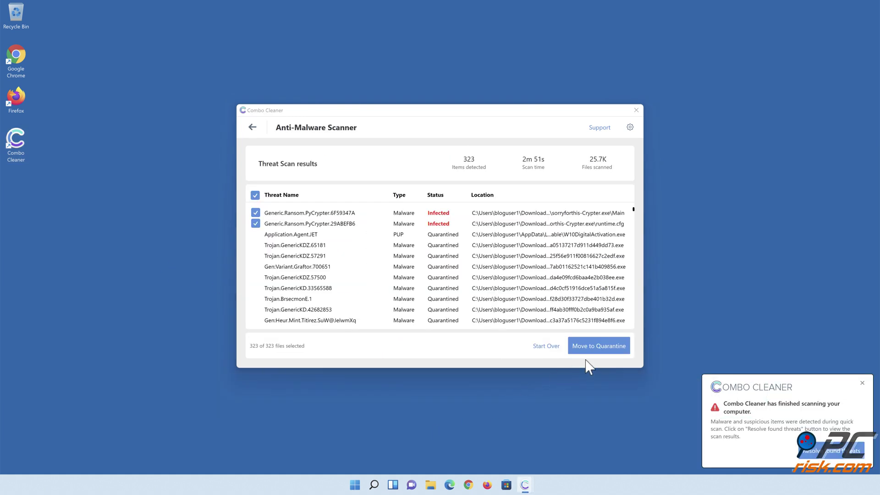
click(596, 353)
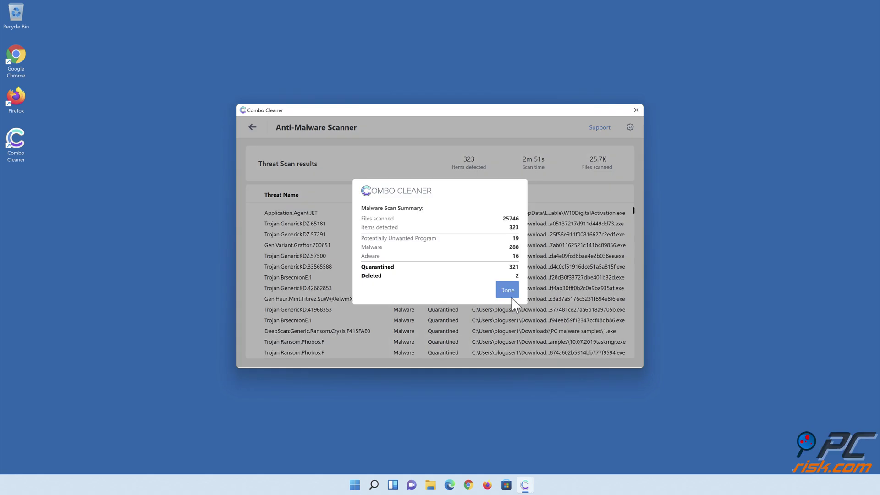
Return to the dashboard and turn on anti-malware and anti-ransomware protection.
click(506, 290)
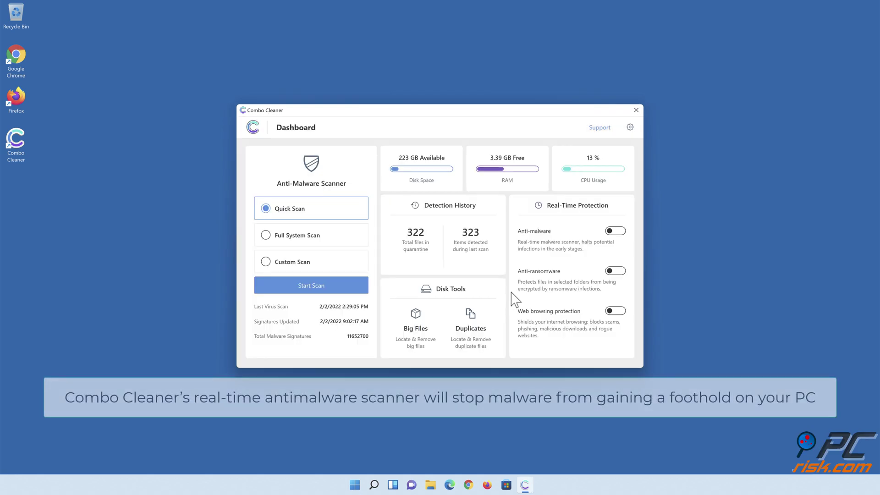
click(614, 231)
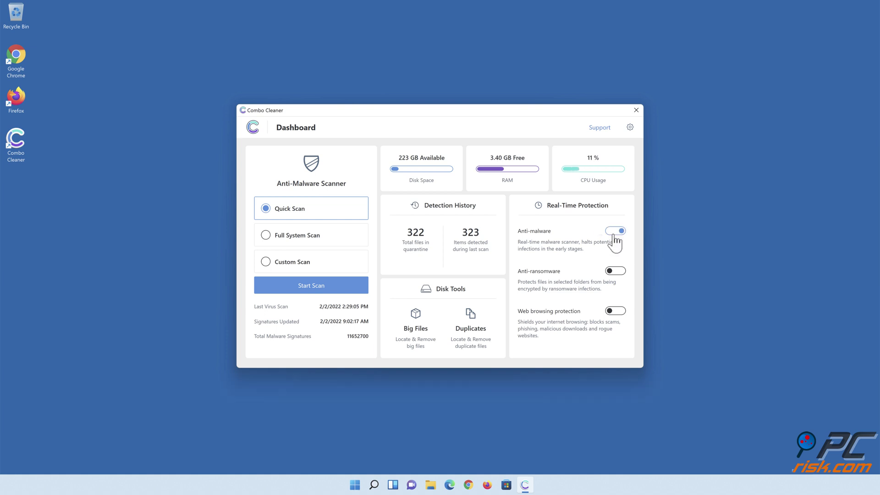
click(614, 271)
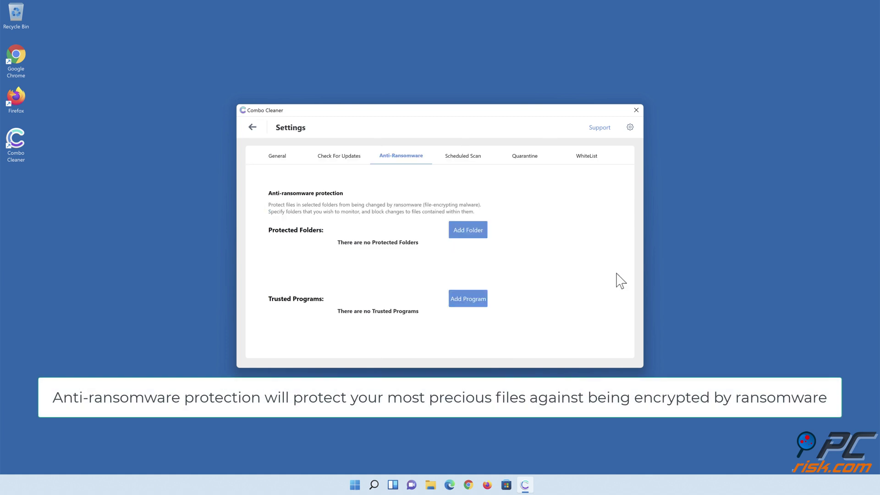
Add Libraries > Documents to the ransomware-protected folders, then enable web browsing protection.
click(468, 232)
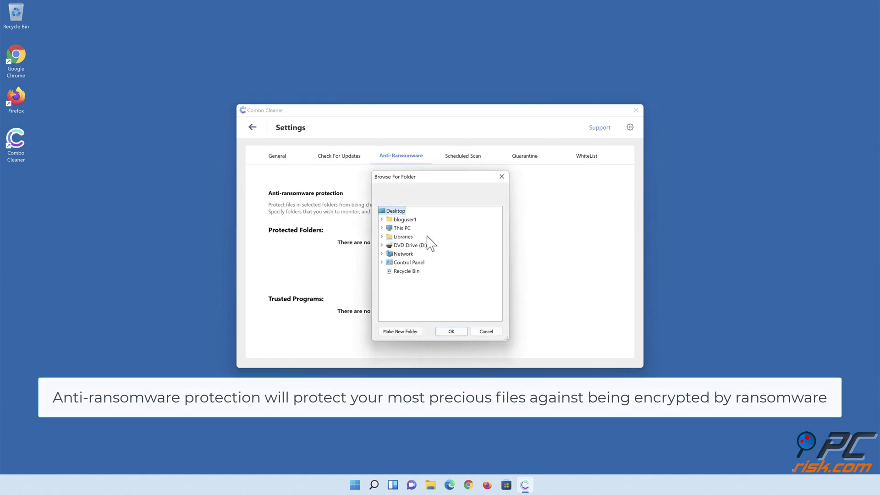
click(381, 236)
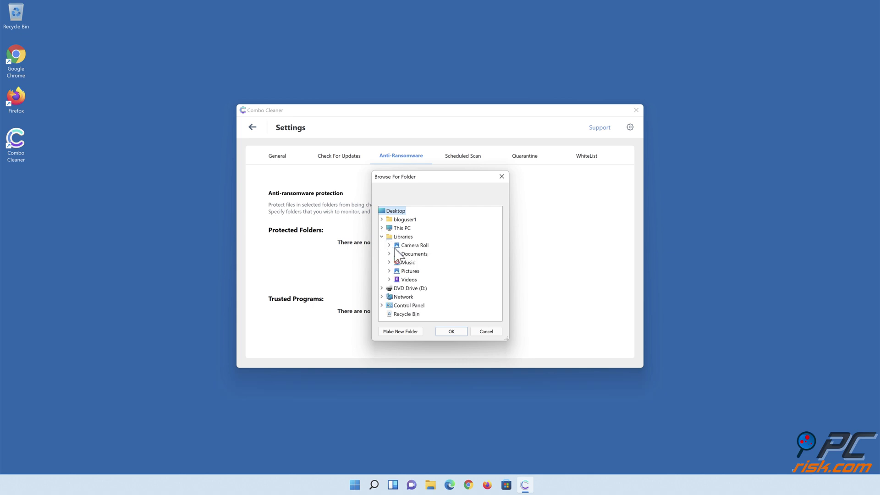
click(389, 254)
click(415, 264)
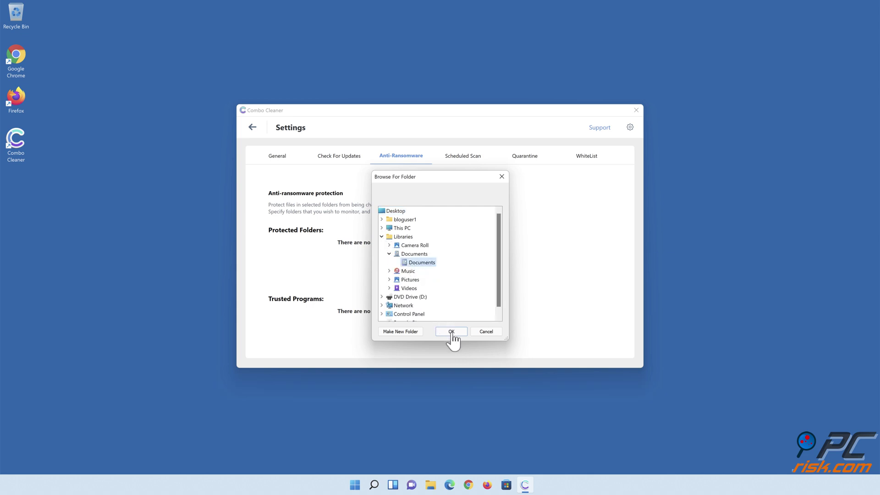
click(451, 332)
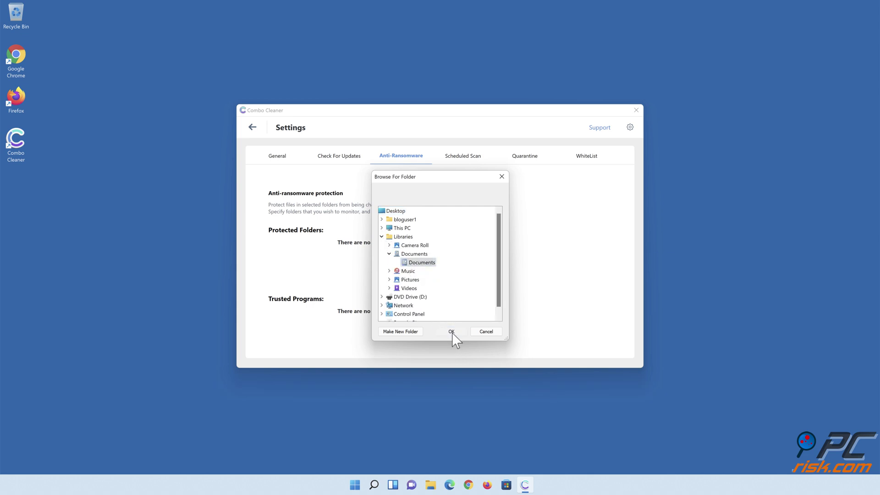
click(253, 128)
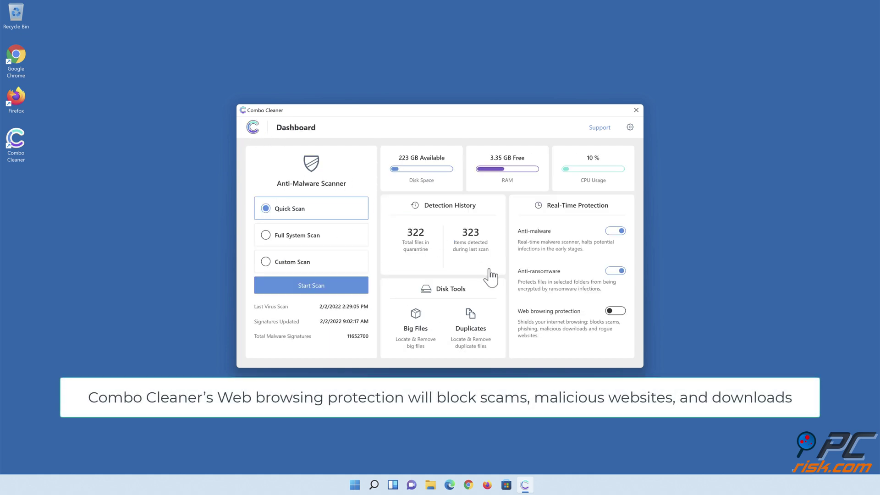
click(617, 321)
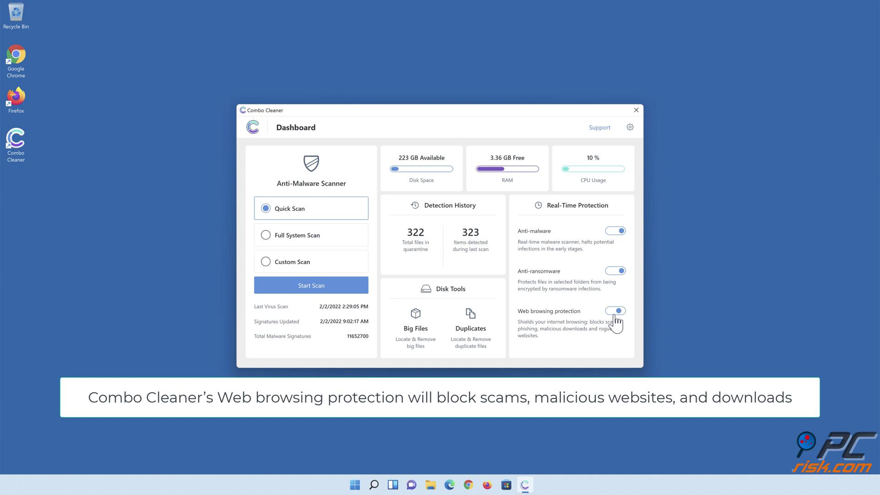